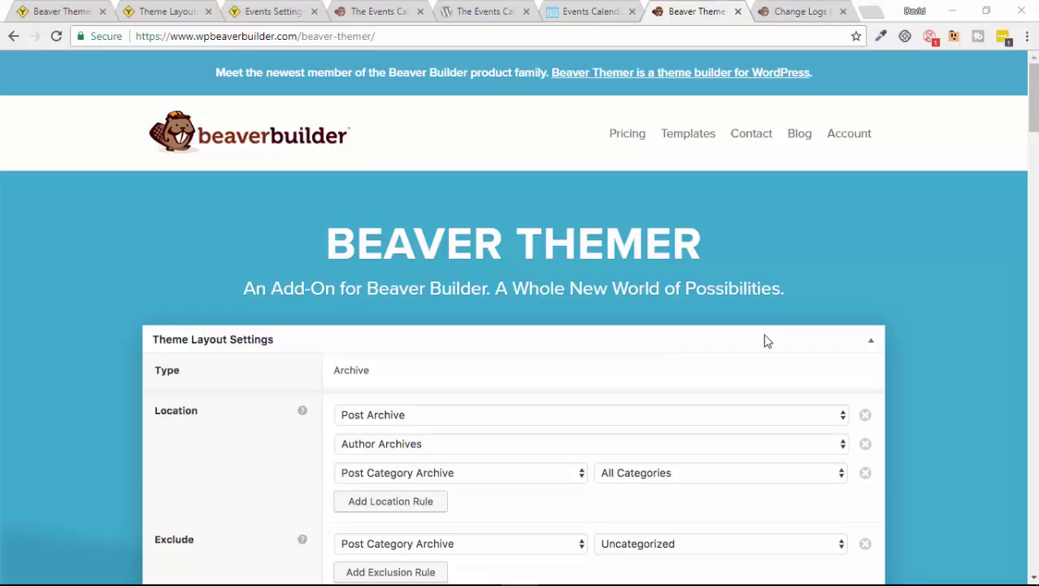
Step: Expand the Beaver Themer Plugin (1.1 alpha) change log entry to read its Events Calendar integration notes
left_click(793, 16)
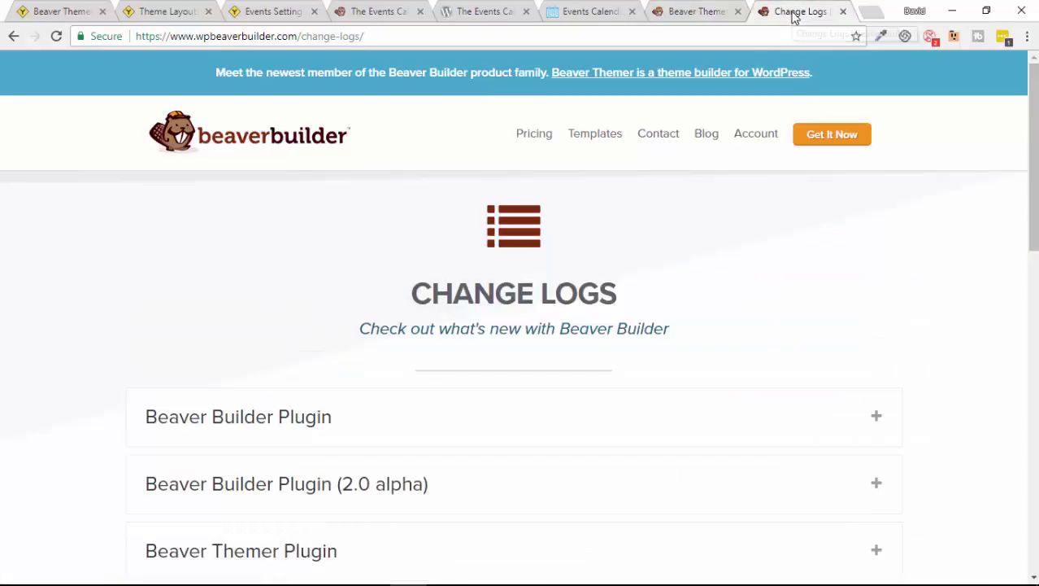
scroll(690, 281, "down", 2)
scroll(688, 283, "down", 2)
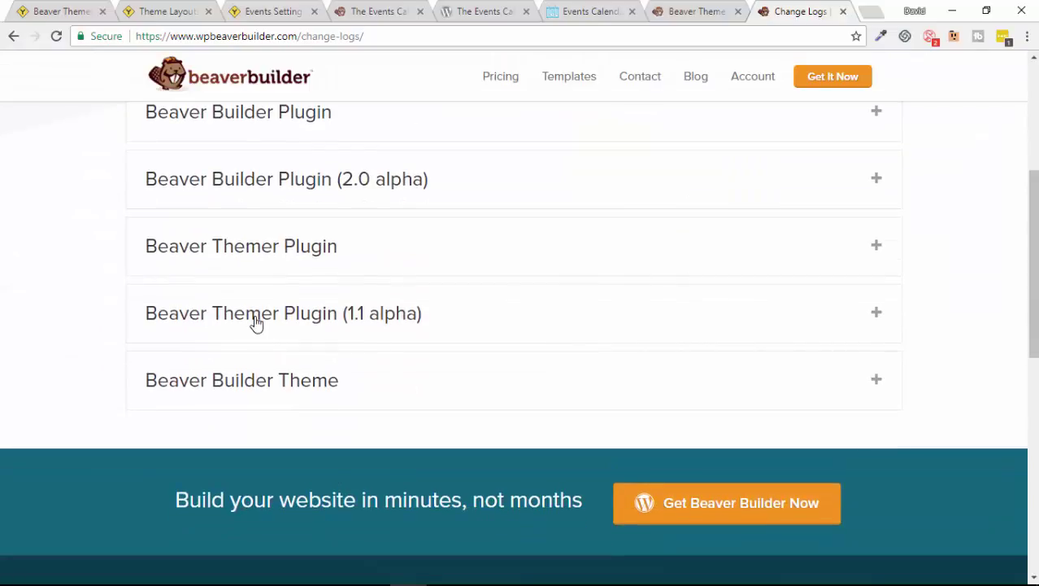
left_click(256, 327)
scroll(364, 354, "down", 1)
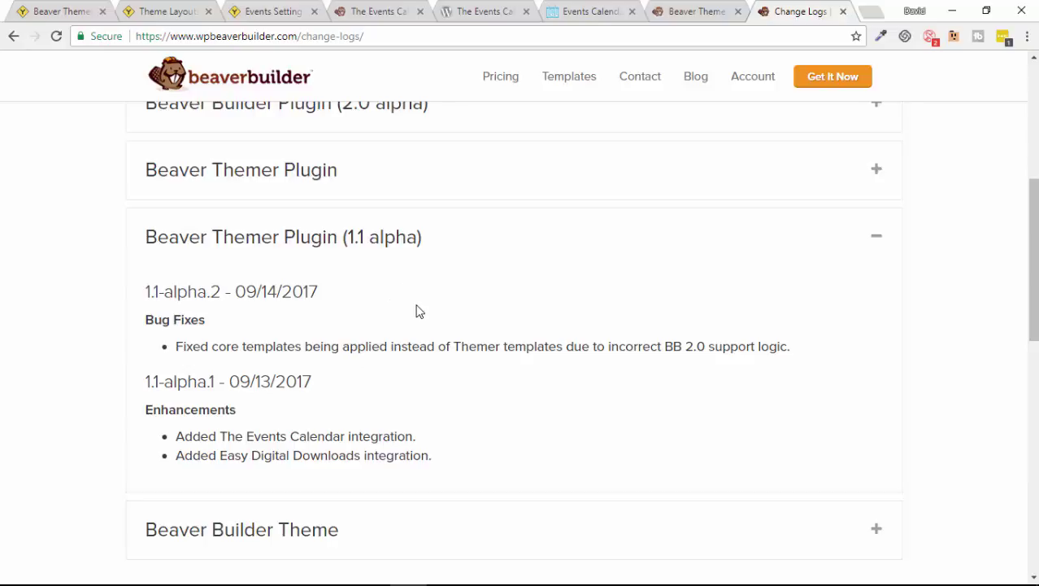
scroll(415, 311, "down", 1)
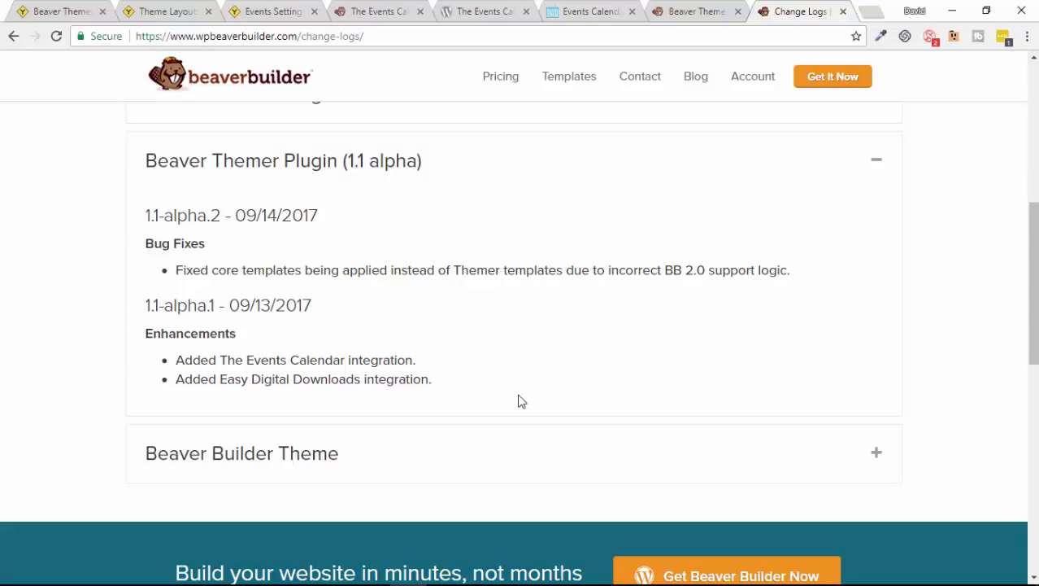
scroll(522, 401, "up", 2)
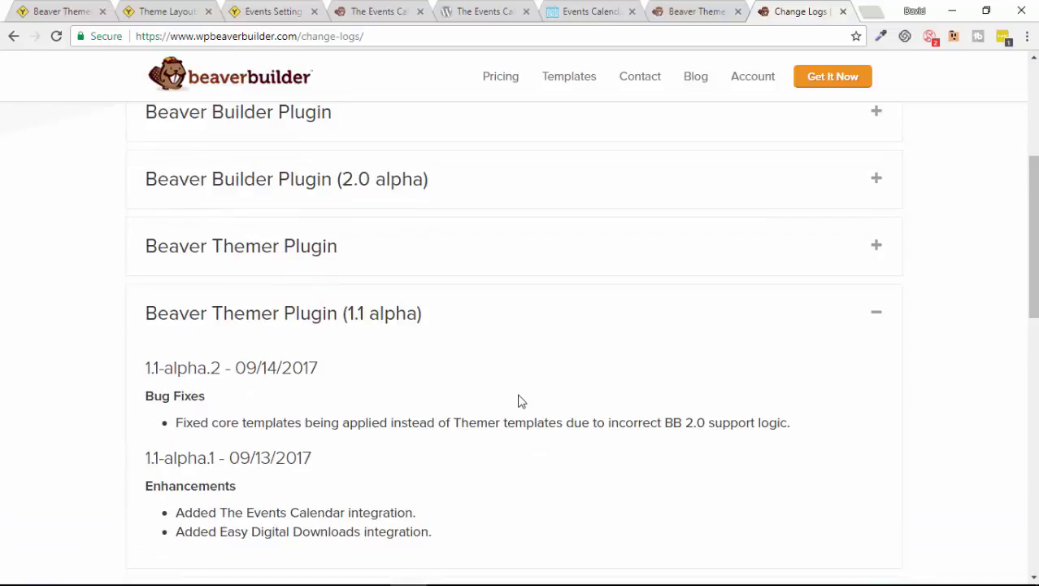
scroll(521, 401, "up", 1)
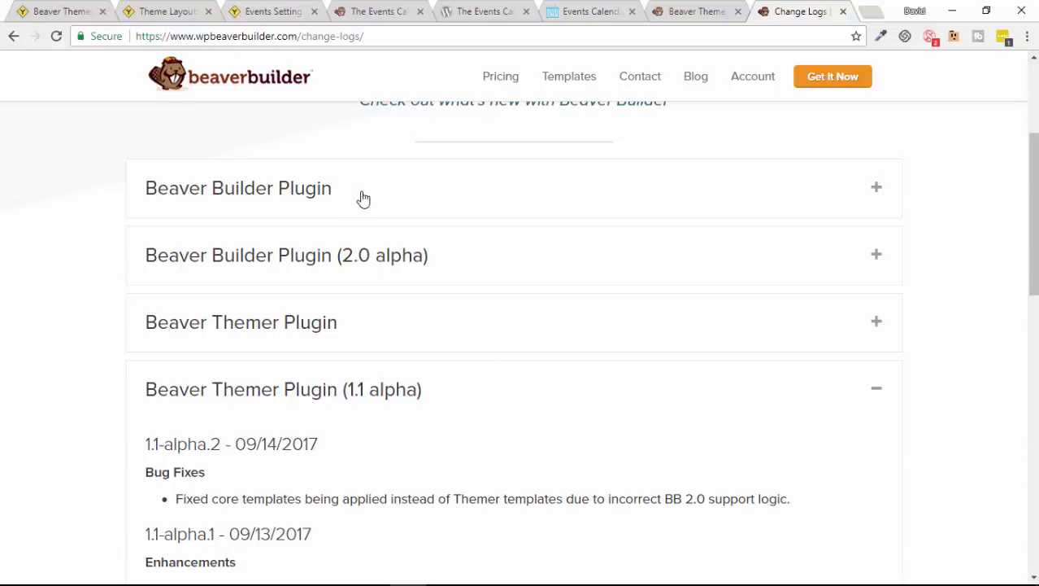
Step: Show the knowledge base's Events Calendar integration (1.1-alpha) category with its five Themer articles
left_click(378, 13)
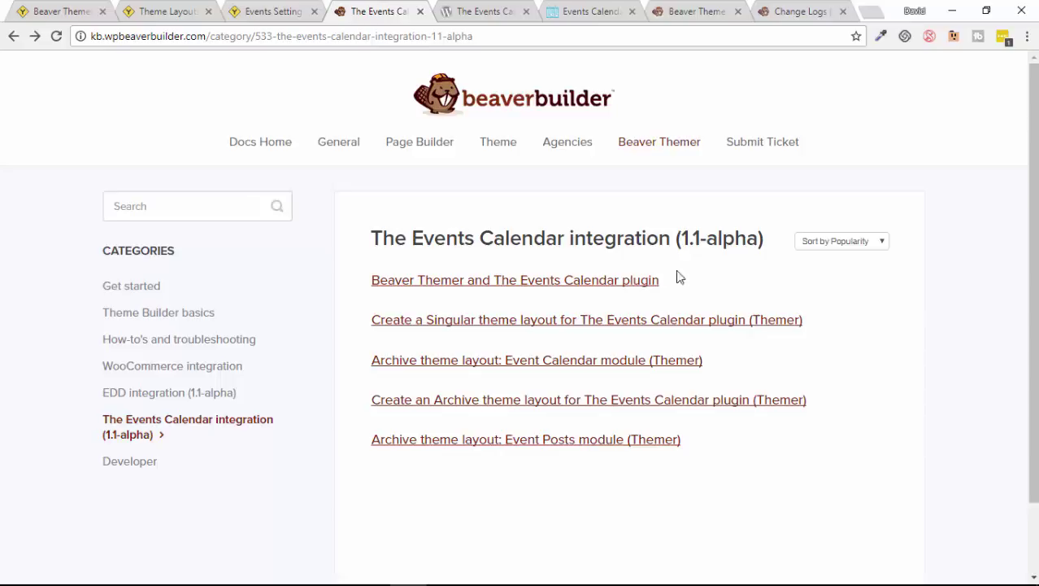
Step: Switch to the Beaver Themer live demo site and highlight its V1.1 alpha.2 version line
left_click(122, 128)
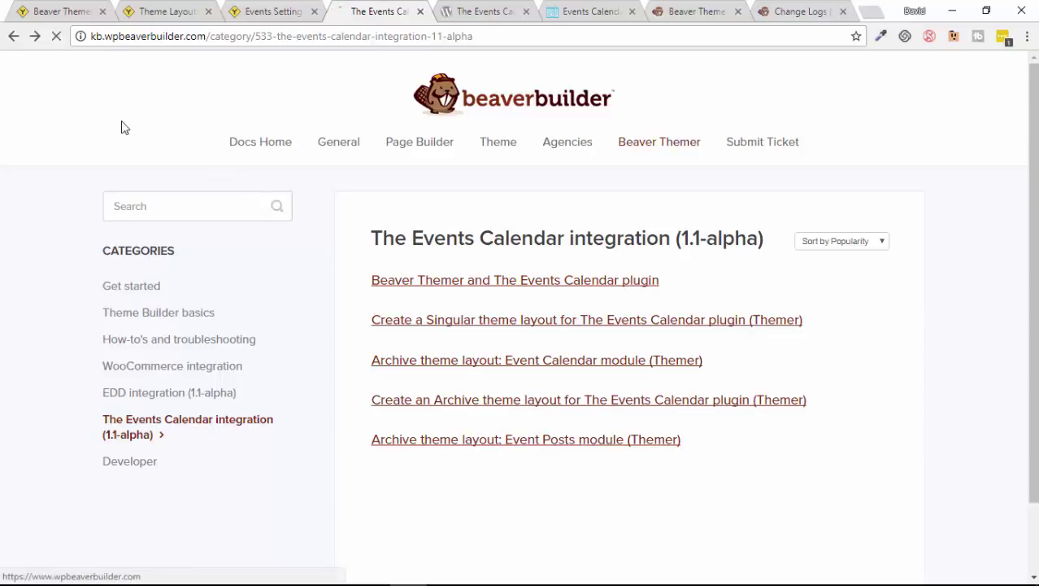
left_click(53, 12)
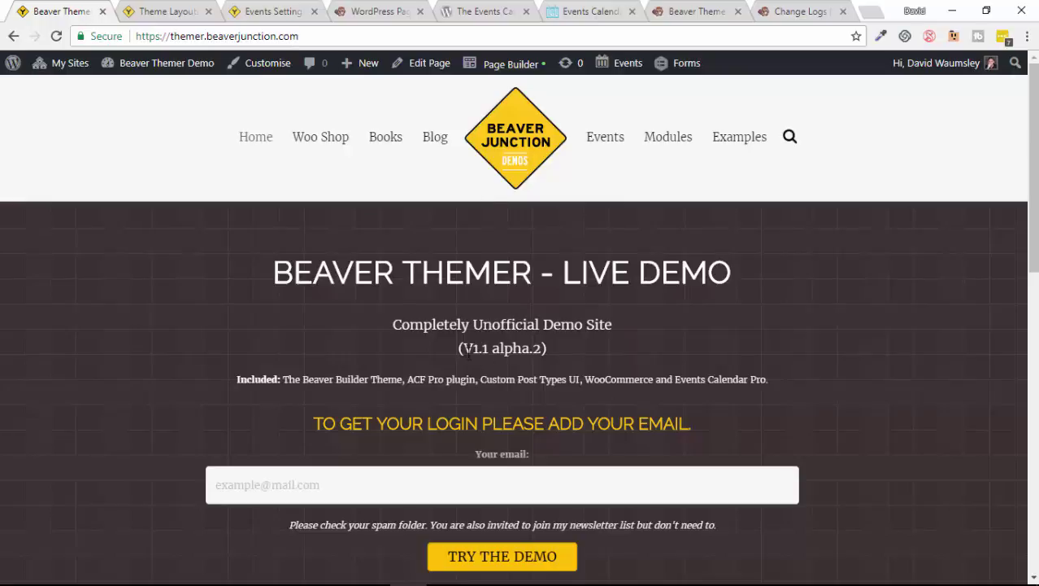
left_click_drag(459, 347, 558, 363)
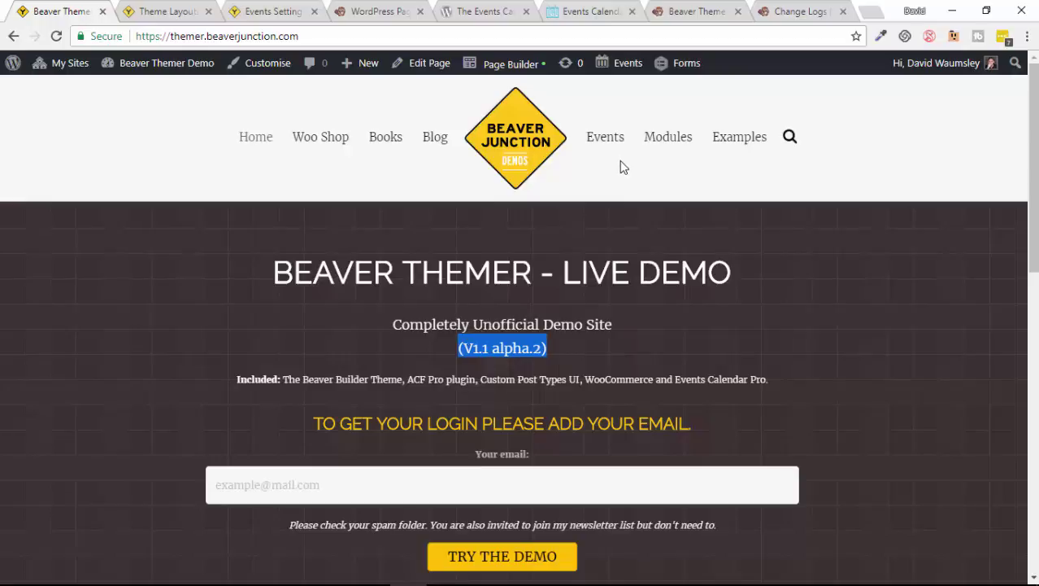
left_click(195, 300)
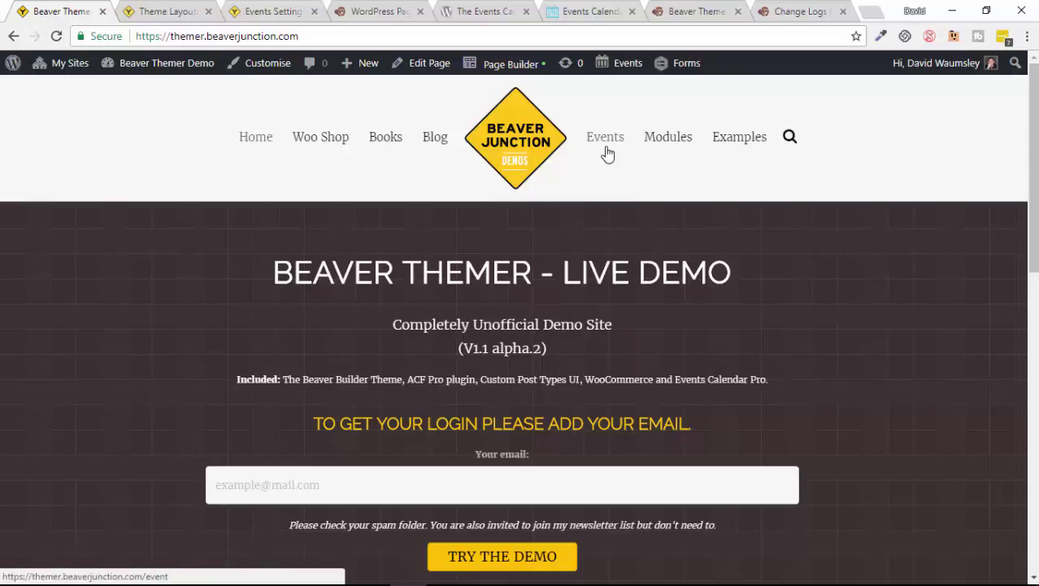
Step: Scroll the Events Calendar PRO product page down to the CORE versus PRO feature table
left_click(582, 17)
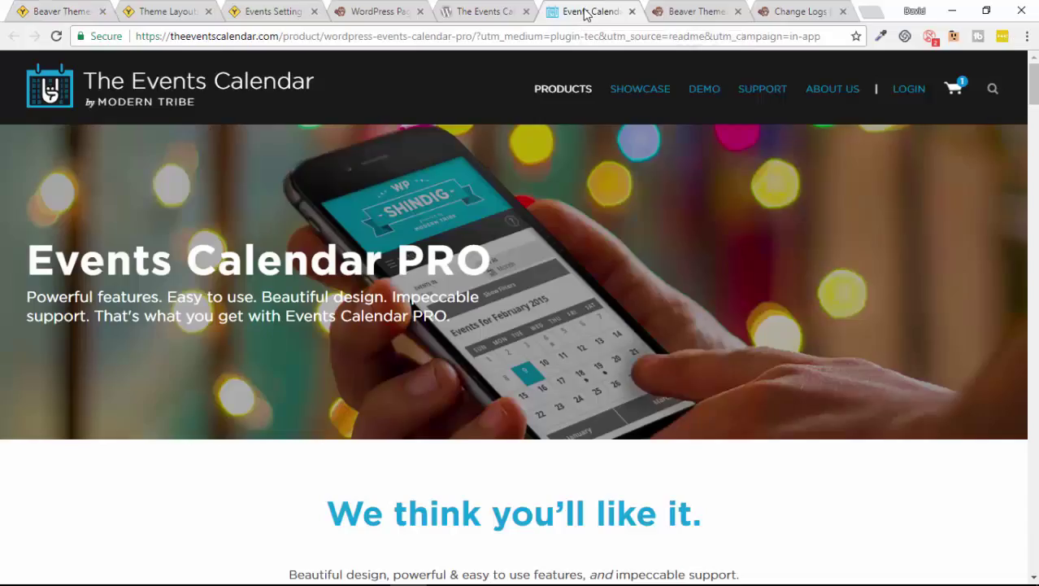
scroll(561, 280, "down", 10)
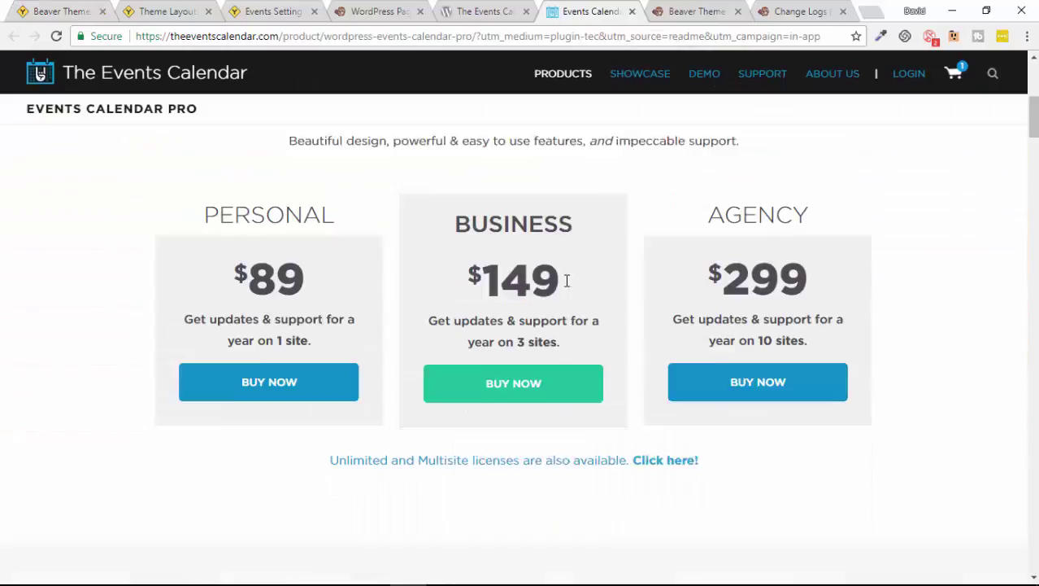
scroll(571, 296, "down", 15)
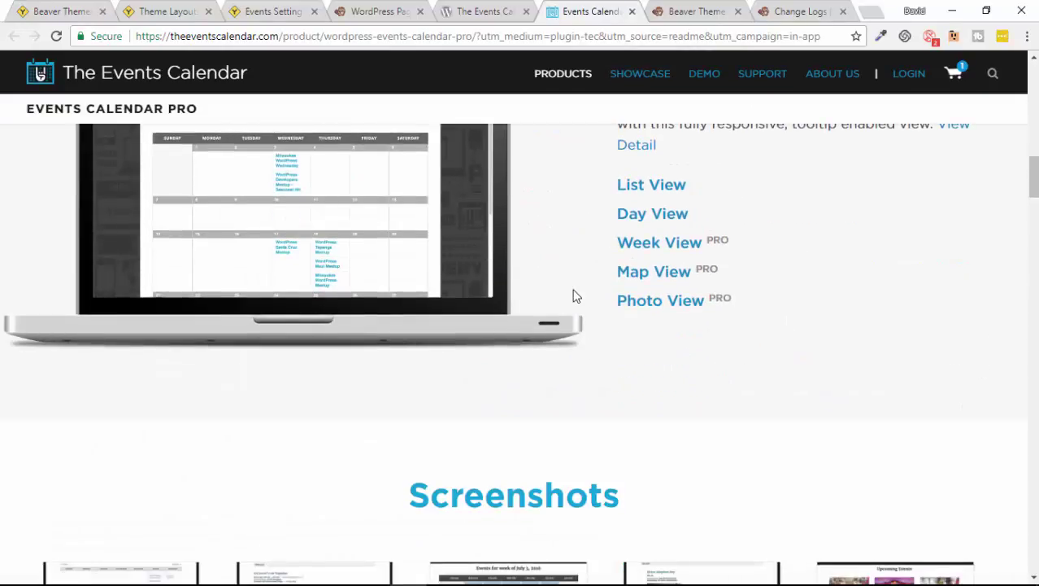
scroll(577, 296, "down", 7)
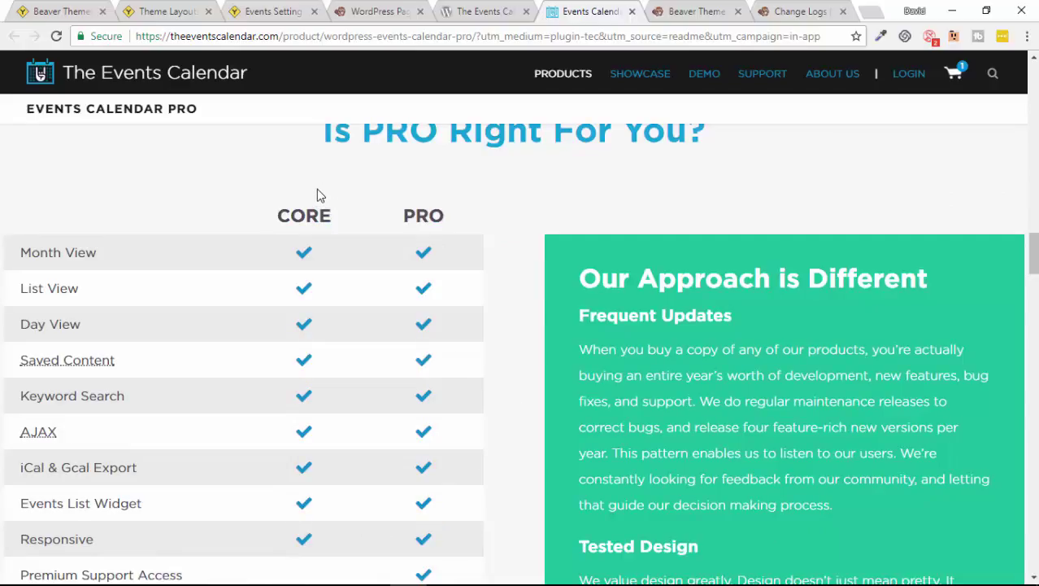
scroll(387, 204, "down", 1)
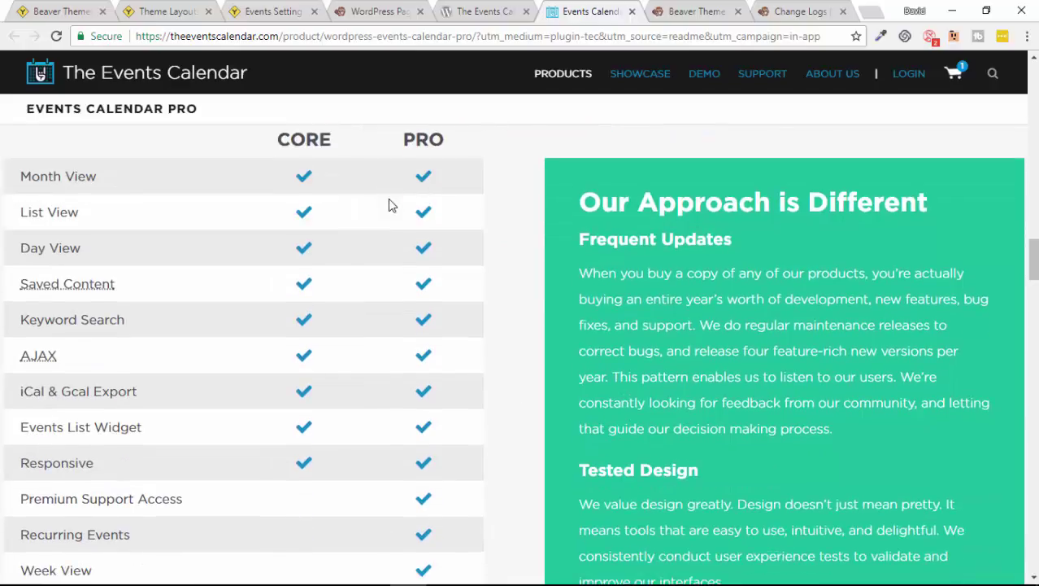
scroll(417, 219, "down", 1)
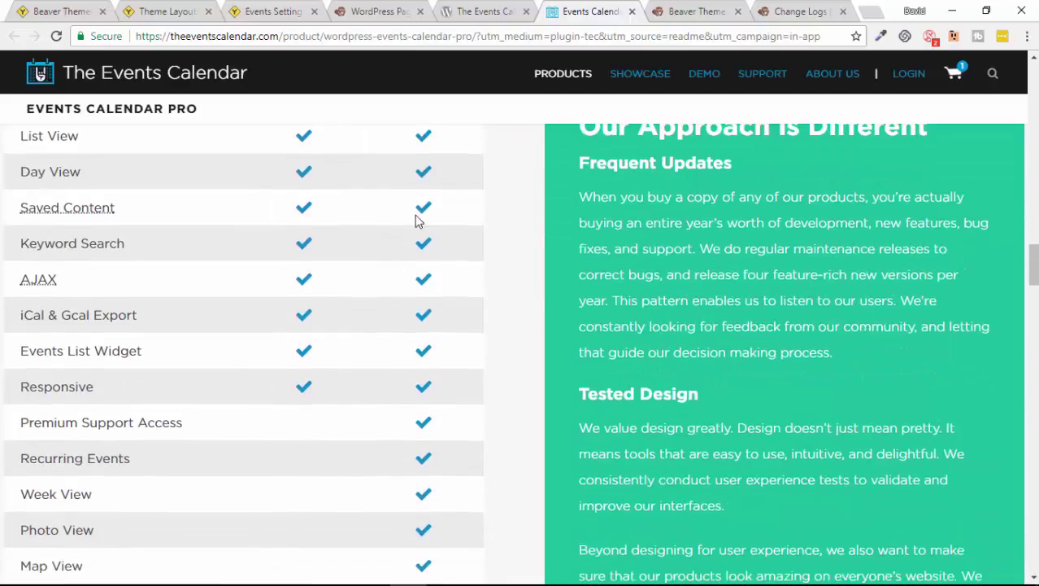
scroll(417, 204, "up", 1)
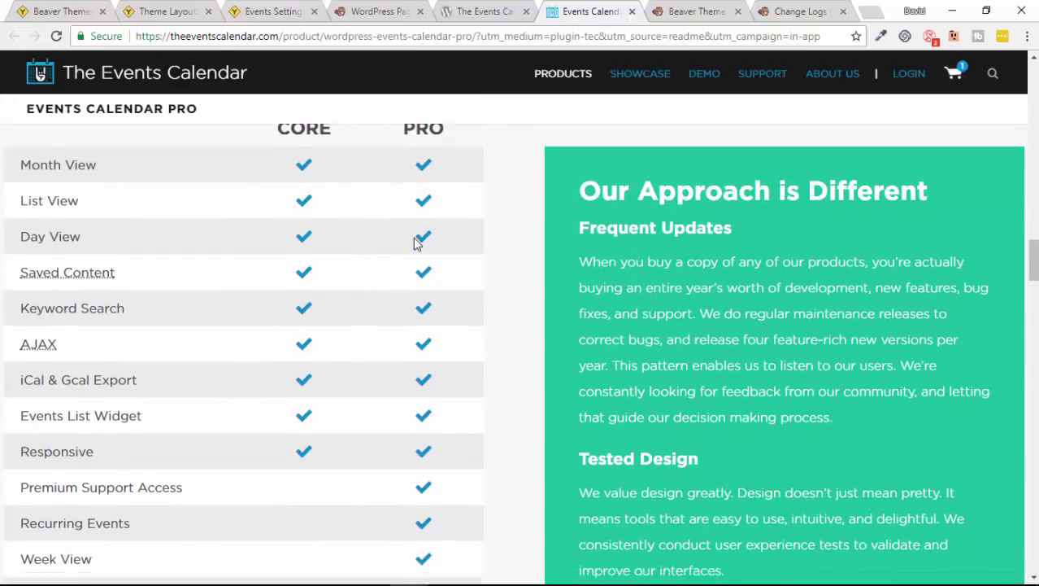
scroll(415, 242, "down", 2)
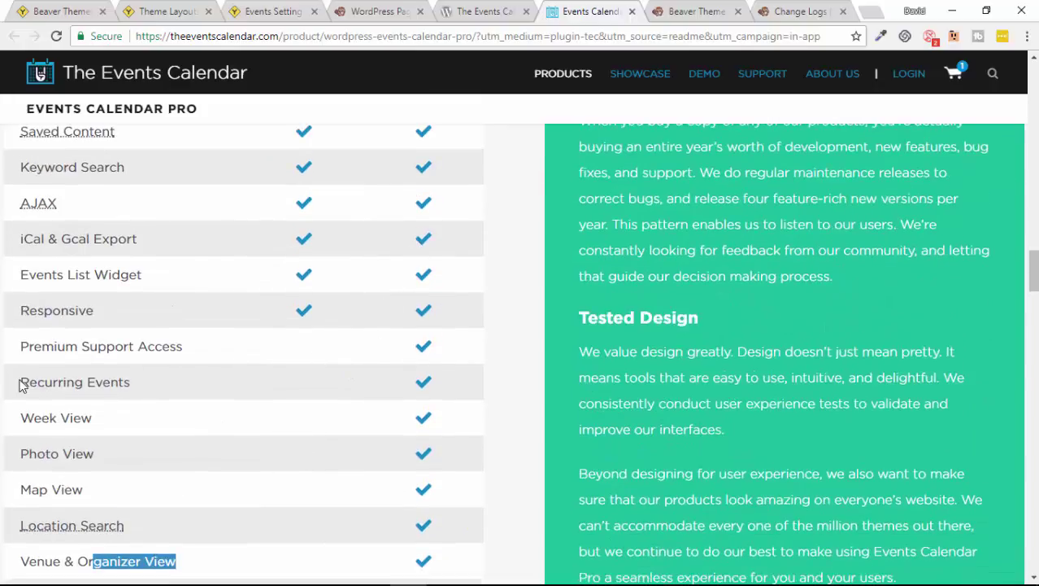
Step: Highlight the PRO-only Recurring Events and Venue & Organizer View rows, then return to the demo site
left_click_drag(33, 382, 162, 390)
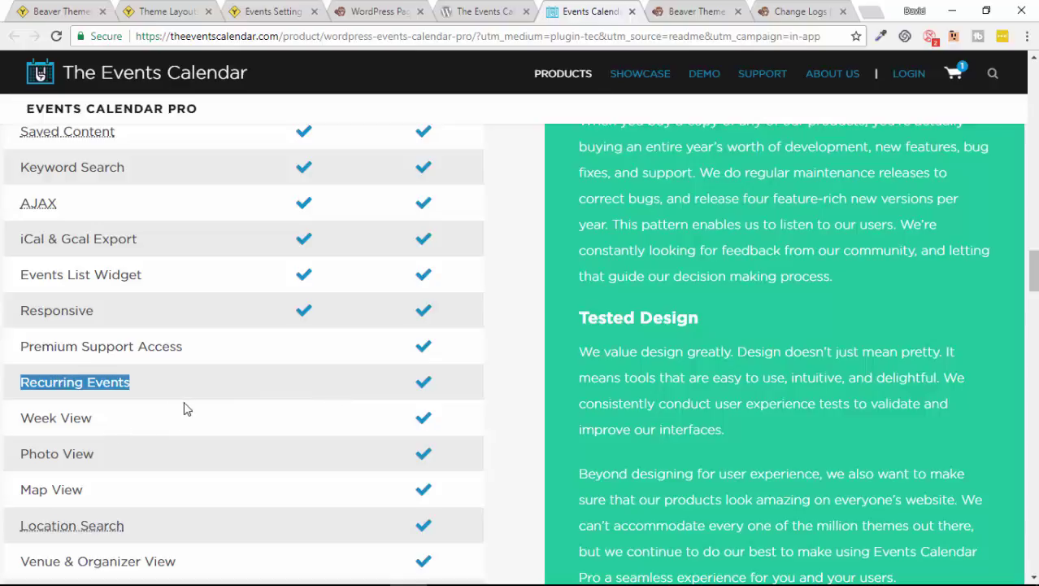
scroll(271, 411, "down", 1)
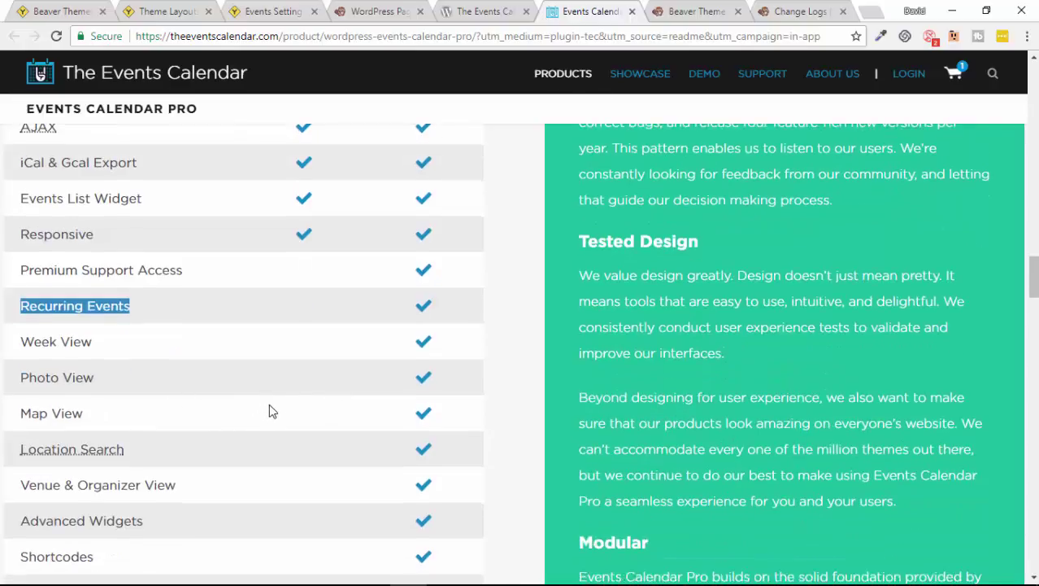
scroll(283, 393, "down", 1)
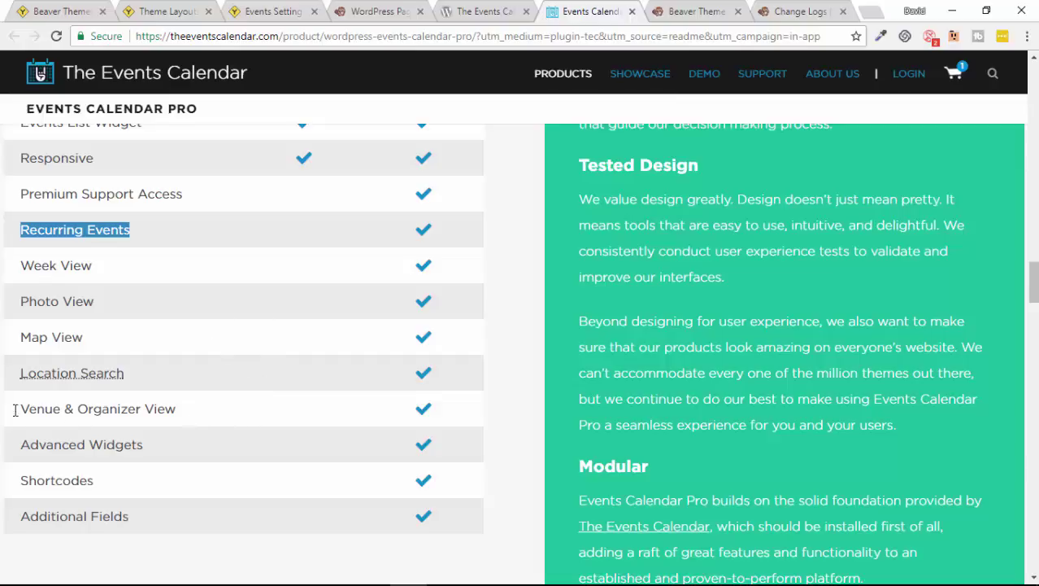
left_click(50, 410)
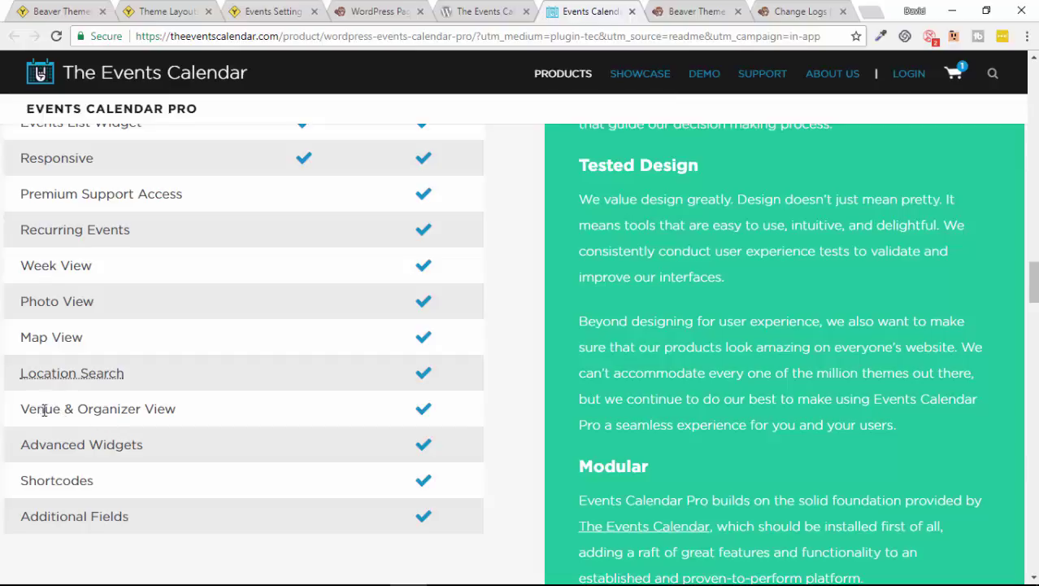
left_click_drag(28, 410, 138, 407)
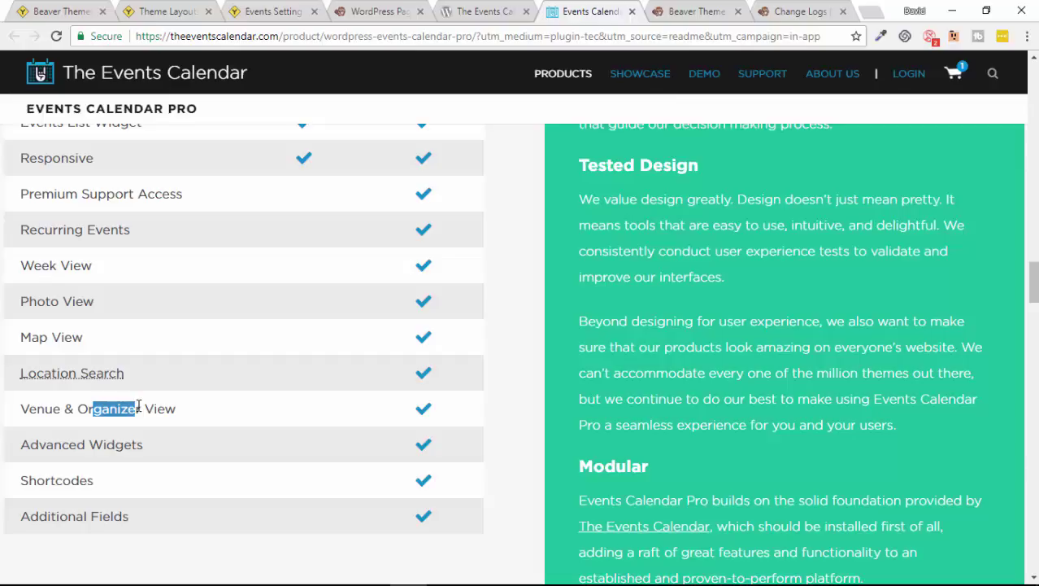
scroll(317, 427, "up", 2)
scroll(315, 429, "up", 6)
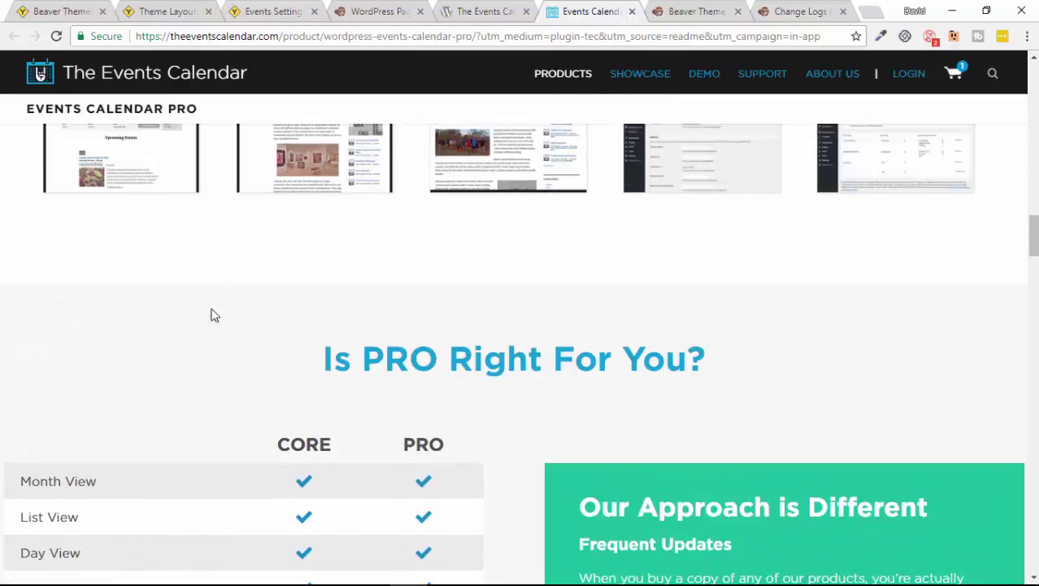
left_click(39, 10)
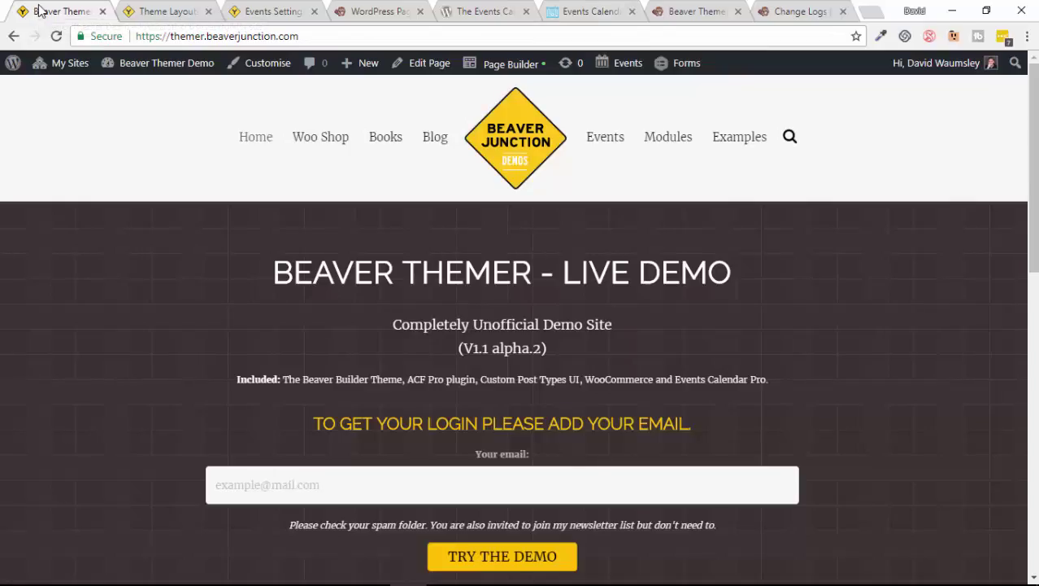
Step: Open the demo's Events calendar and review its Month, List, Week, Day, Map and Photo views
left_click(609, 143)
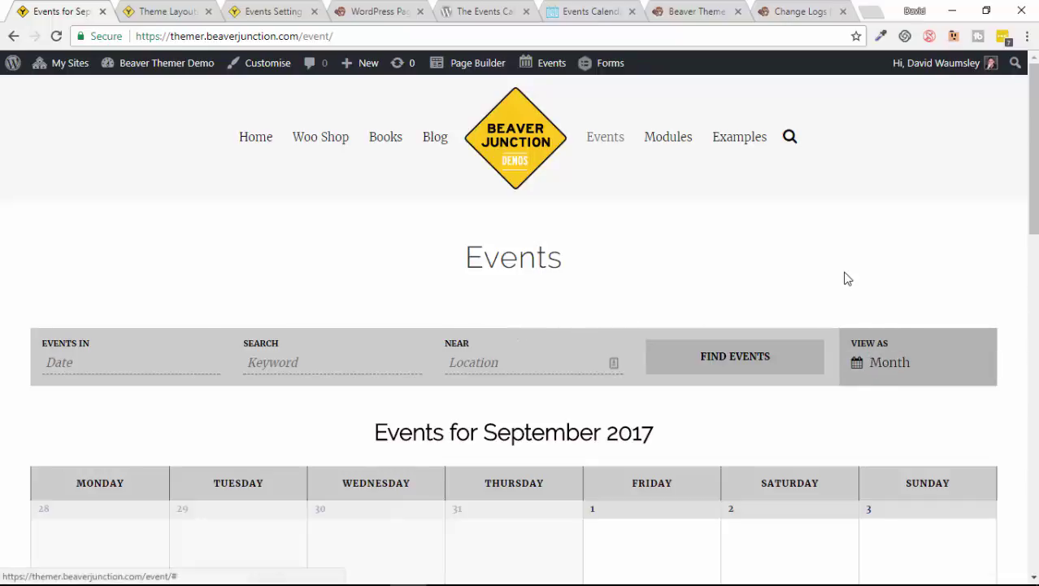
scroll(895, 294, "down", 1)
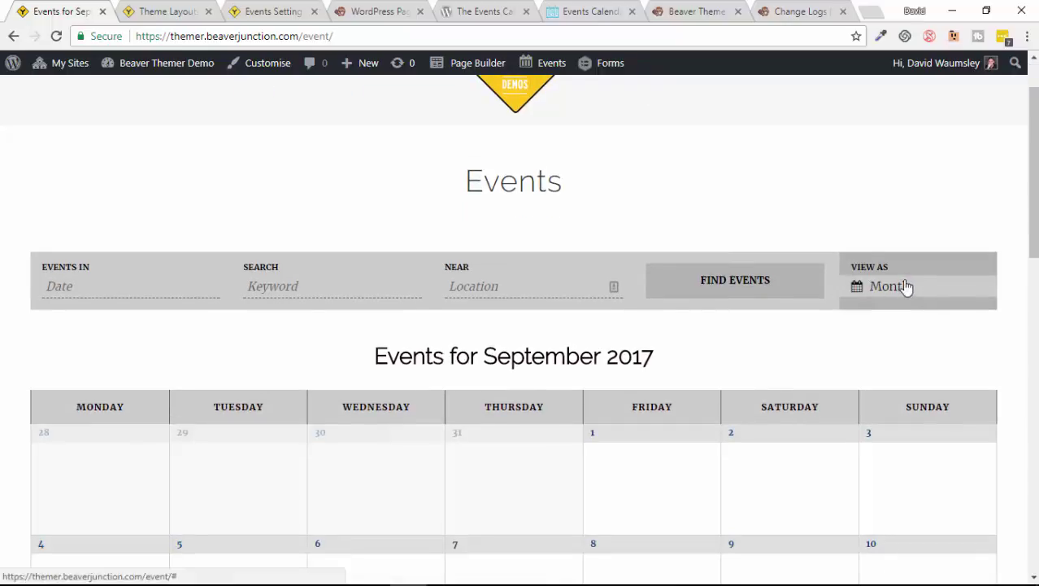
left_click(895, 289)
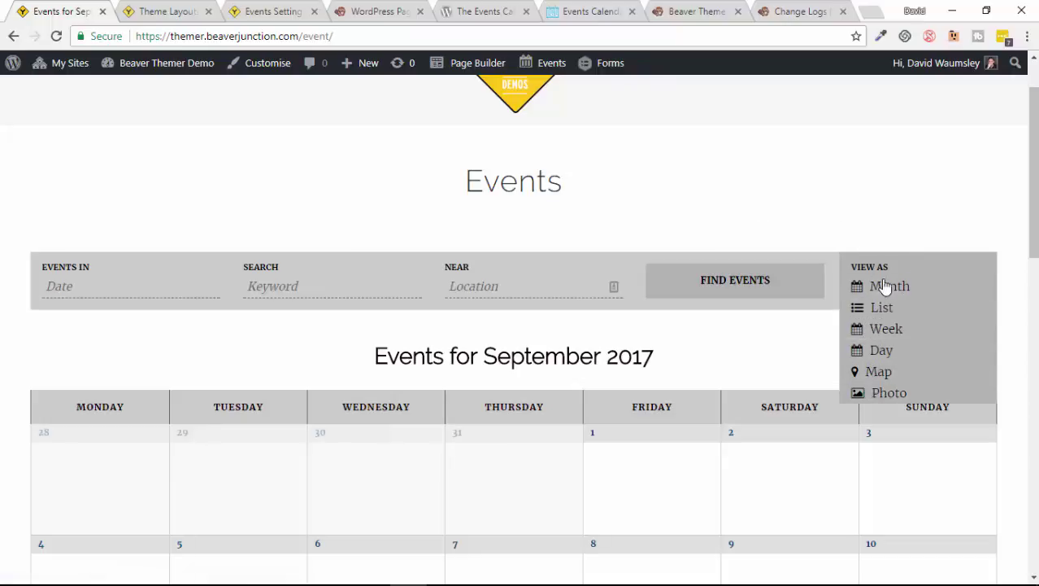
left_click(707, 217)
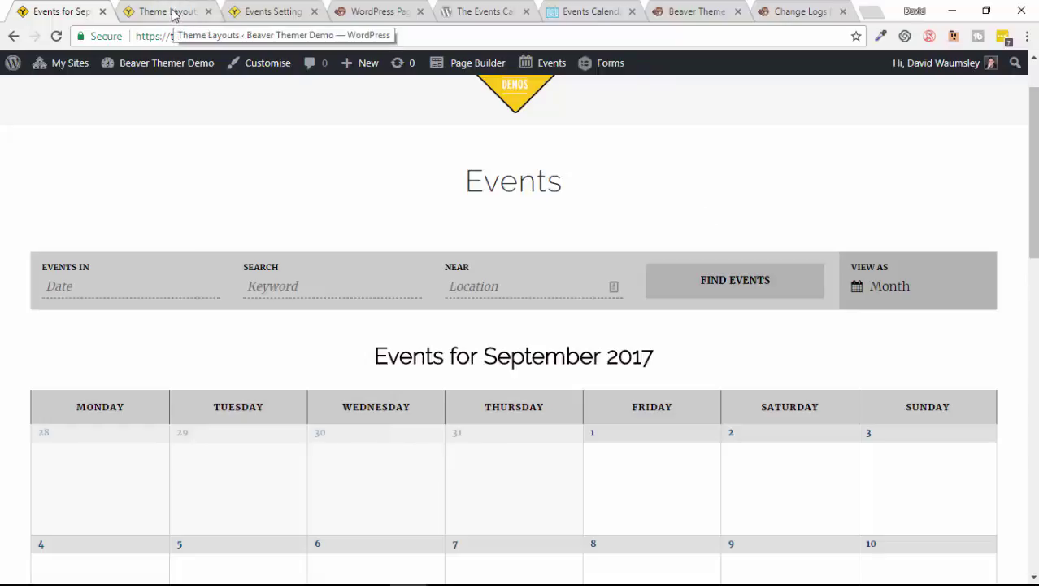
Step: Check the enabled event views in Events Settings, then return to the September 2017 calendar
left_click(277, 13)
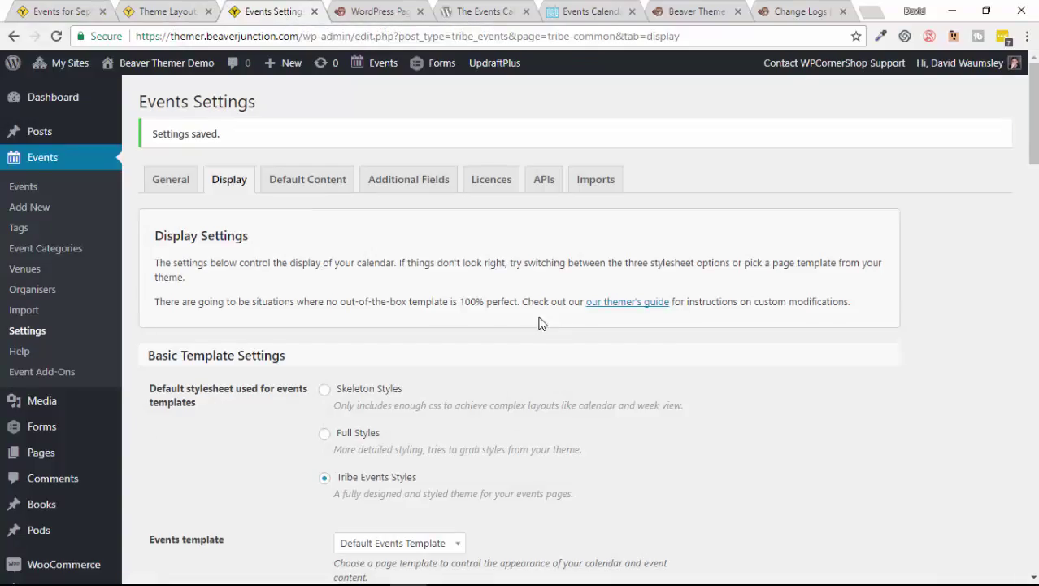
scroll(618, 305, "down", 4)
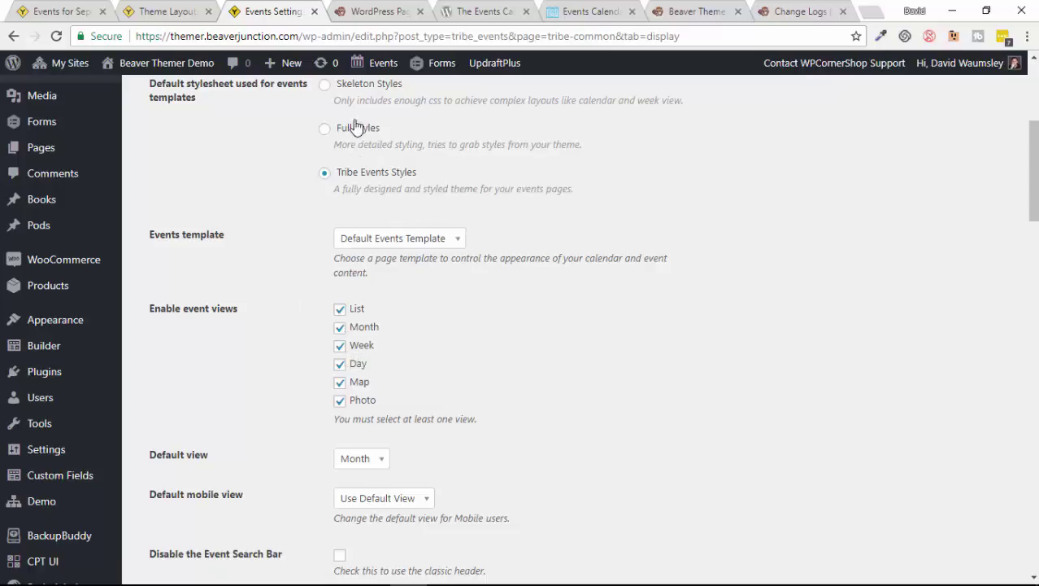
left_click(184, 10)
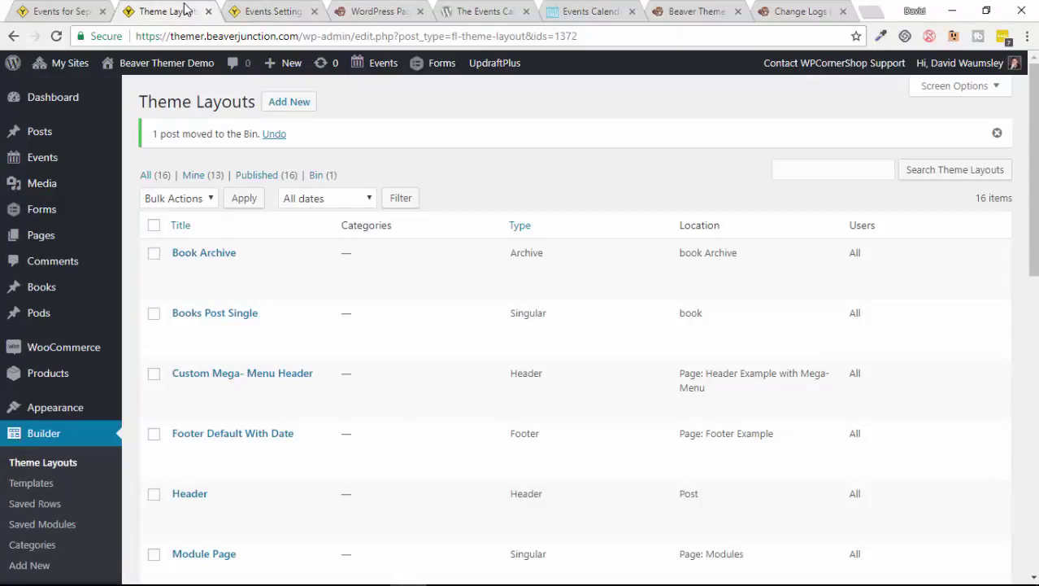
left_click(61, 11)
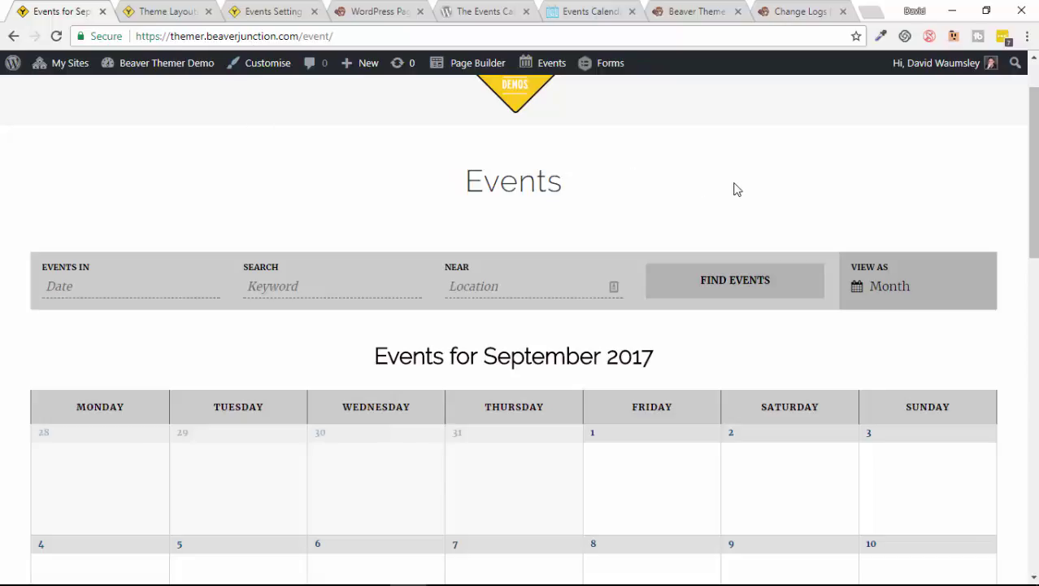
left_click(167, 12)
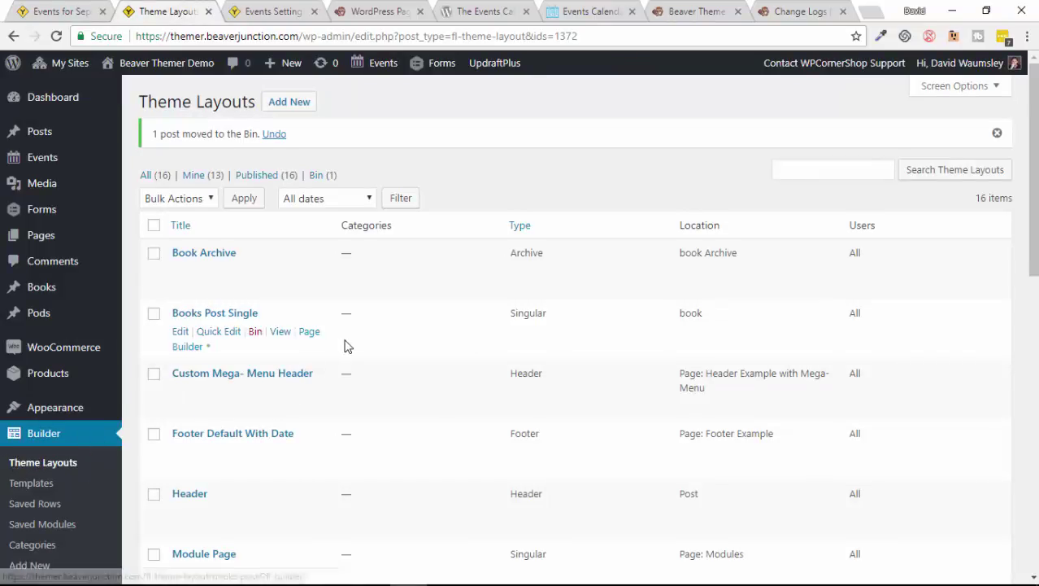
scroll(361, 342, "down", 1)
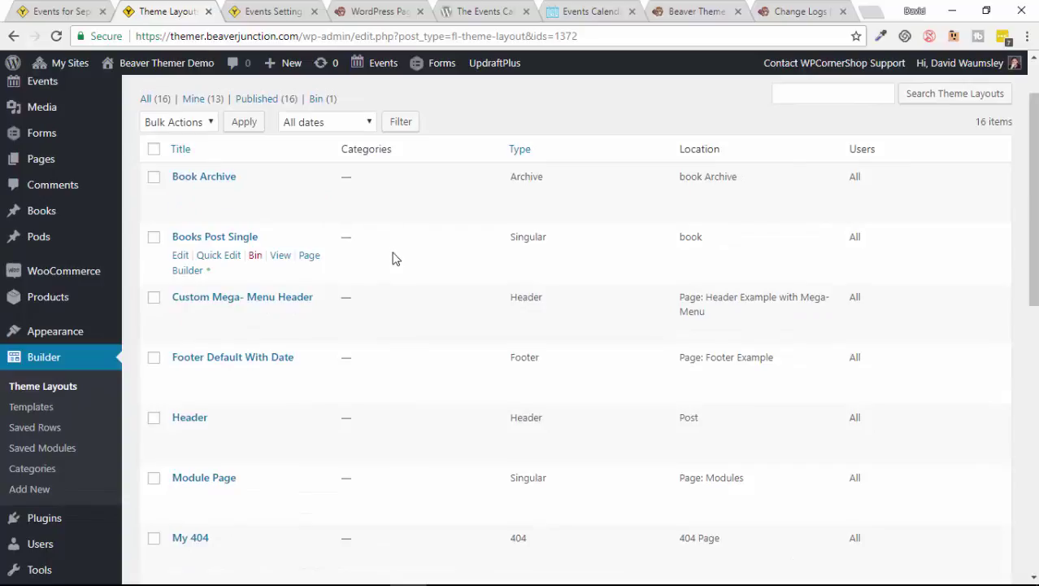
scroll(392, 258, "down", 2)
scroll(395, 261, "down", 1)
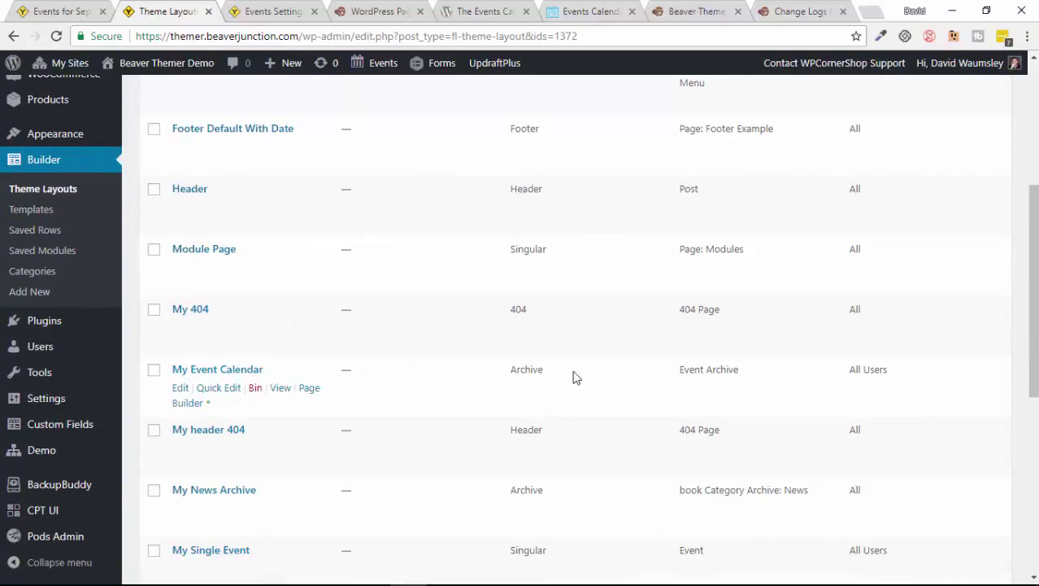
scroll(543, 373, "down", 2)
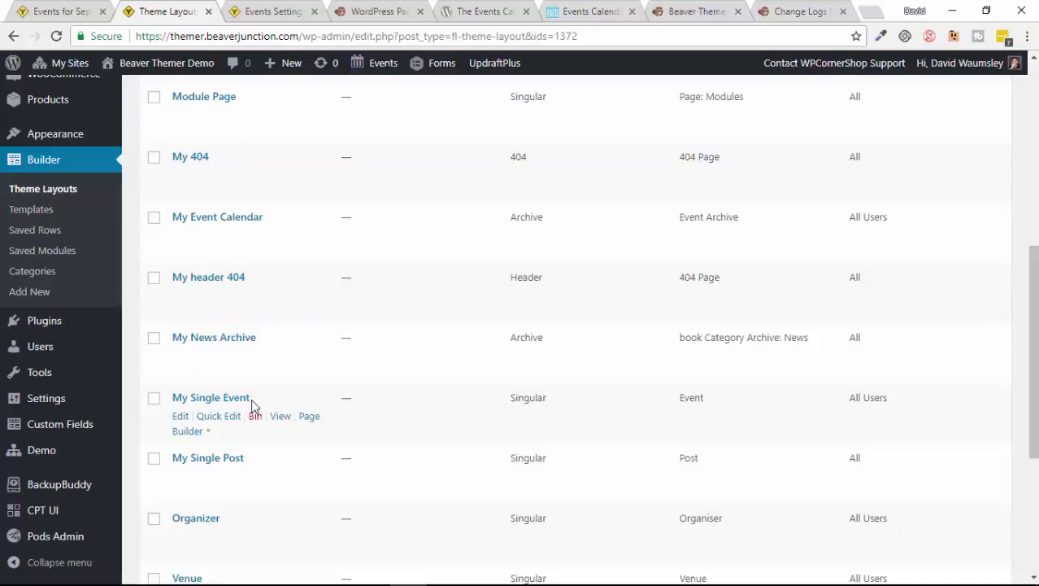
scroll(435, 404, "down", 1)
scroll(281, 402, "down", 1)
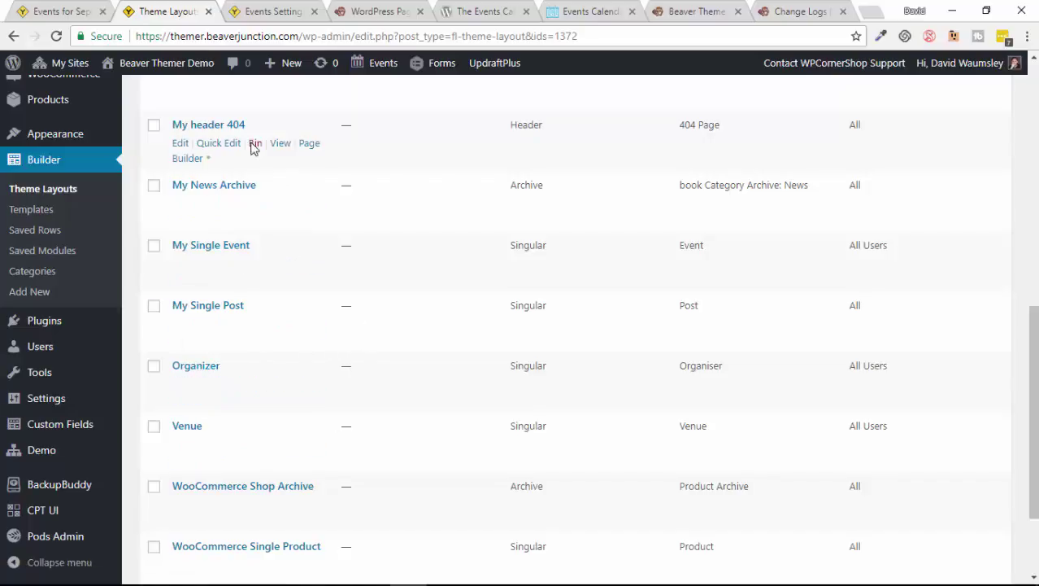
Step: Open the My Event Calendar Themer layout in Beaver Builder
left_click(78, 15)
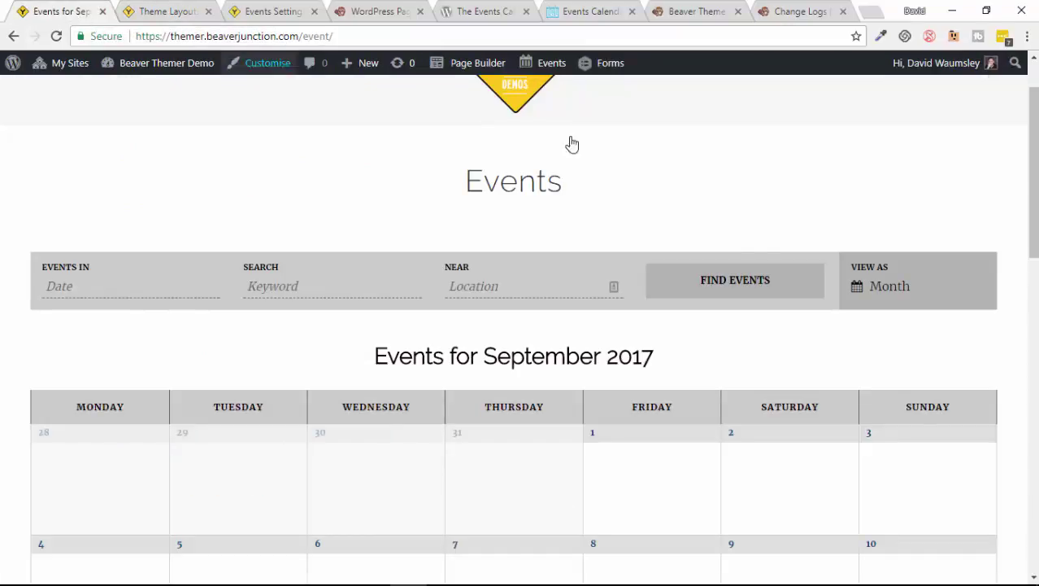
mouse_move(488, 72)
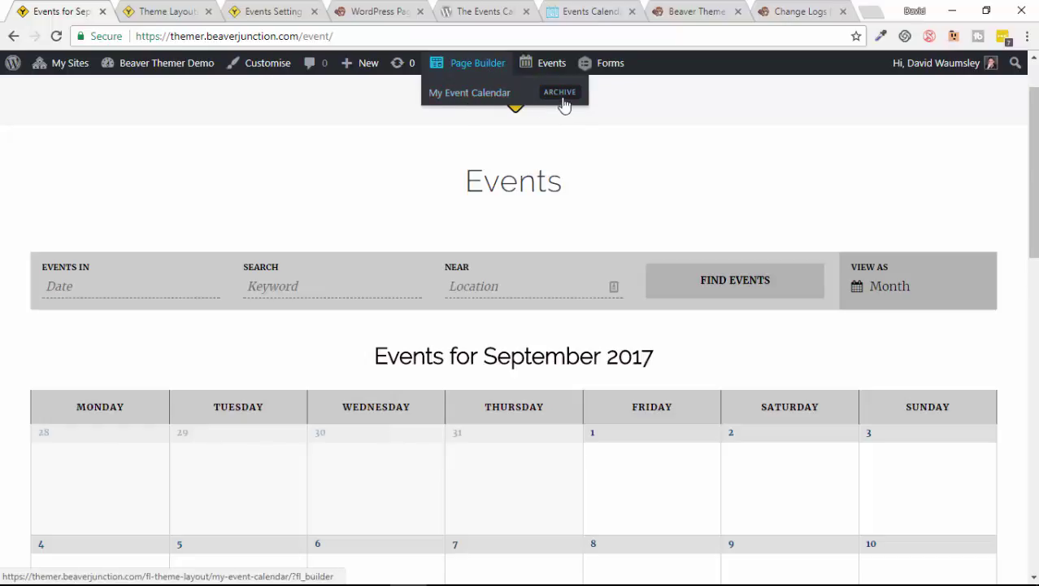
left_click(494, 96)
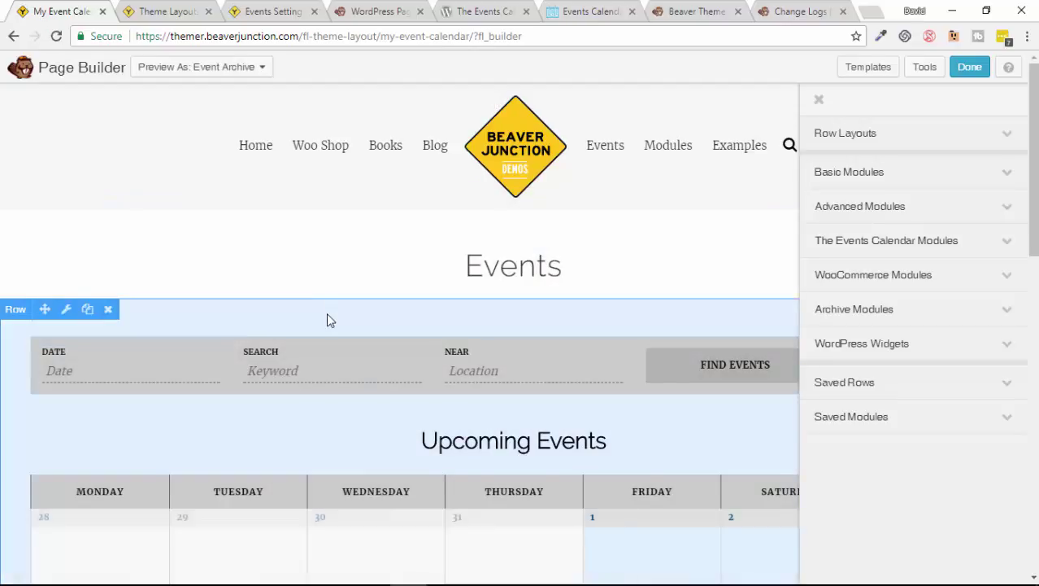
scroll(334, 319, "down", 1)
scroll(340, 321, "down", 2)
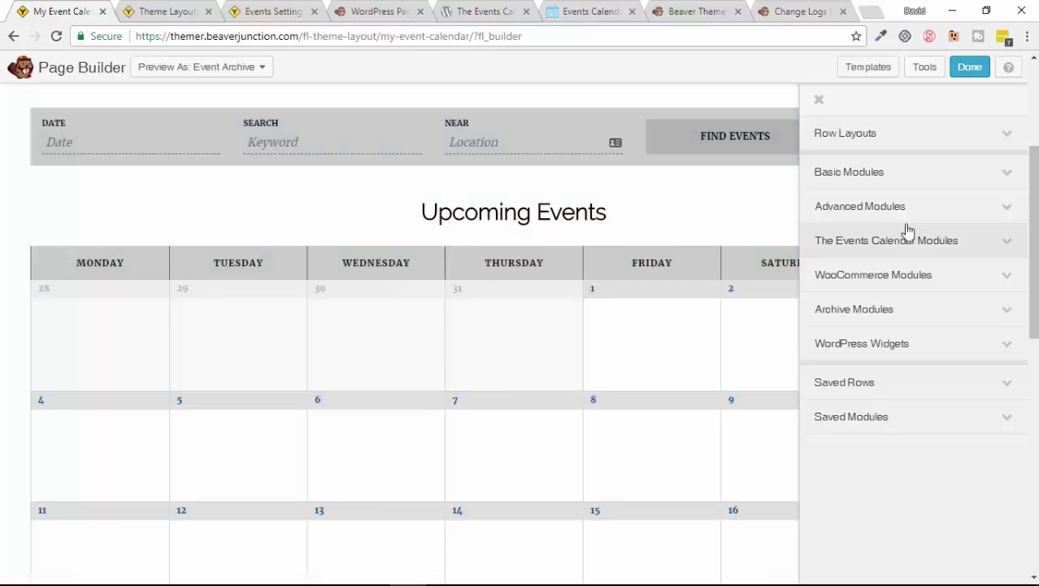
Step: Drag an Event Calendar module from The Events Calendar Modules into the layout, then cancel its settings
left_click(969, 247)
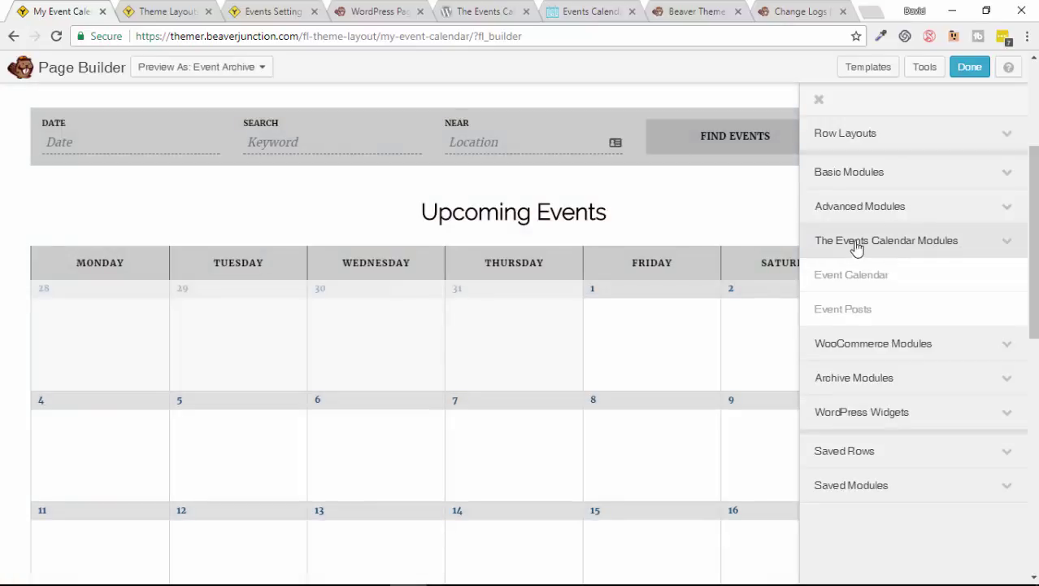
left_click_drag(912, 264, 899, 303)
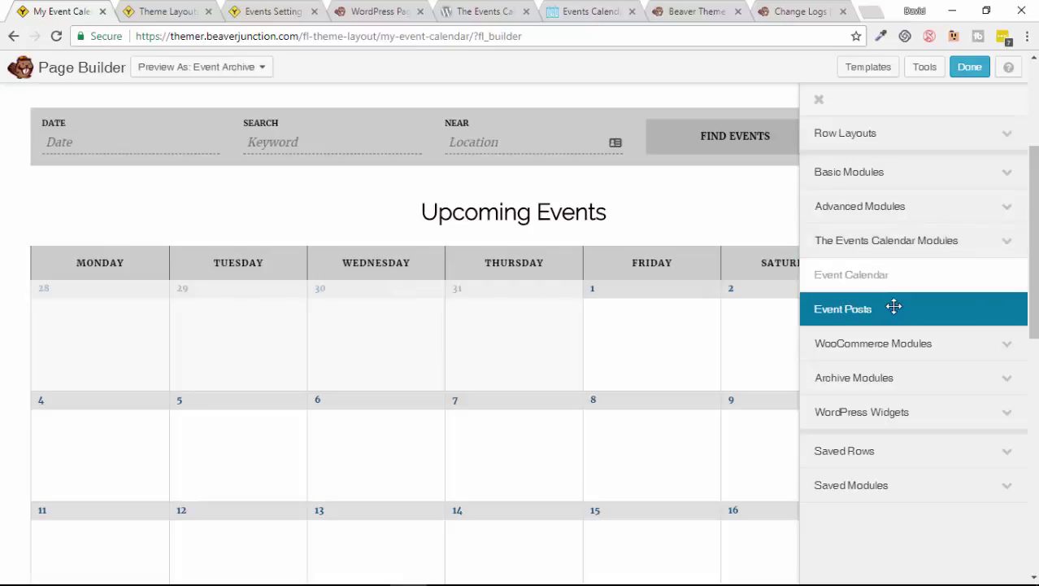
left_click_drag(877, 278, 596, 406)
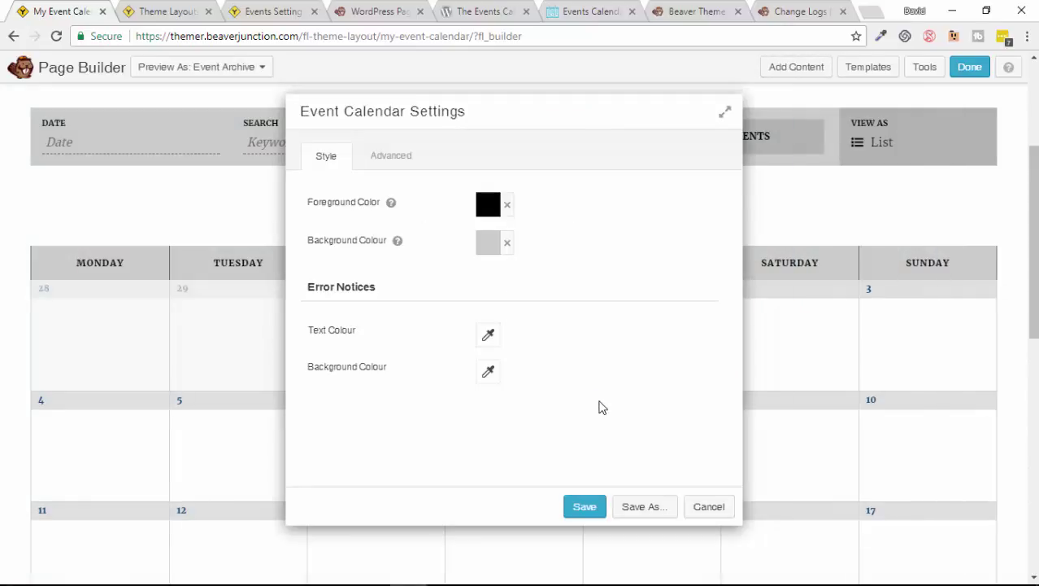
left_click_drag(501, 114, 549, 216)
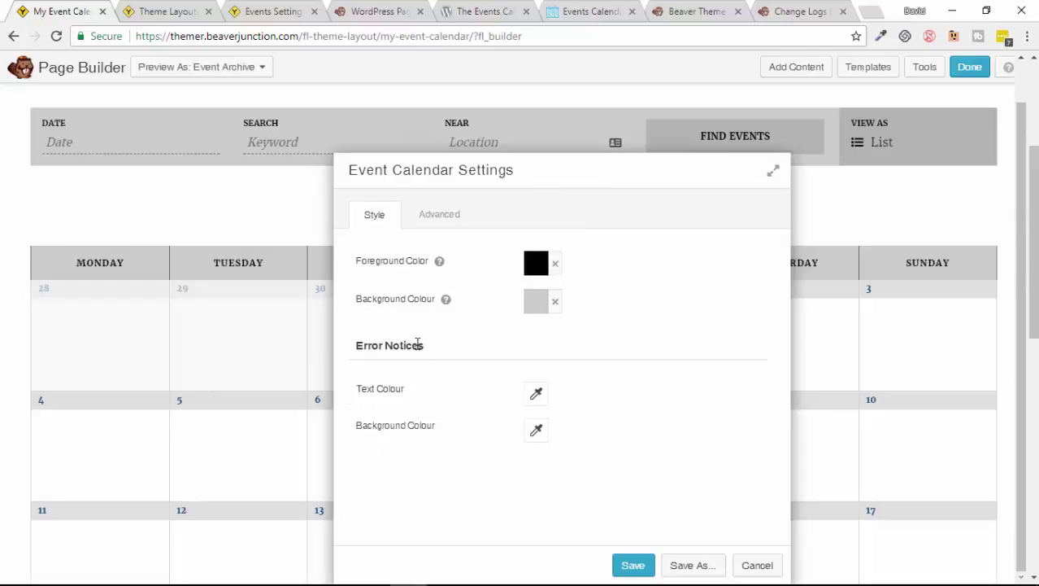
left_click(762, 565)
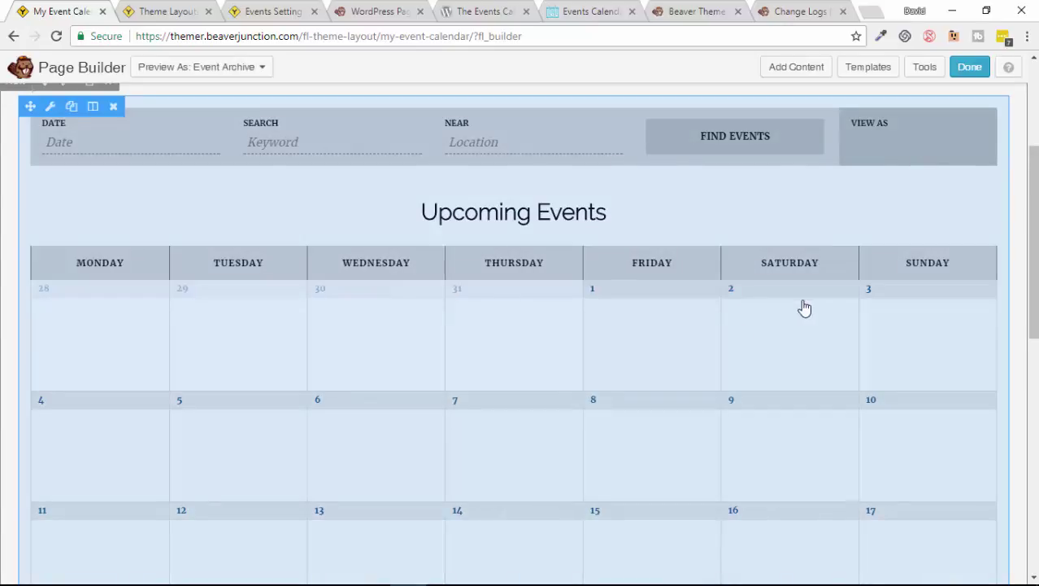
Step: Open the settings of the Posts module that lists the events at the bottom of the layout
scroll(431, 301, "up", 1)
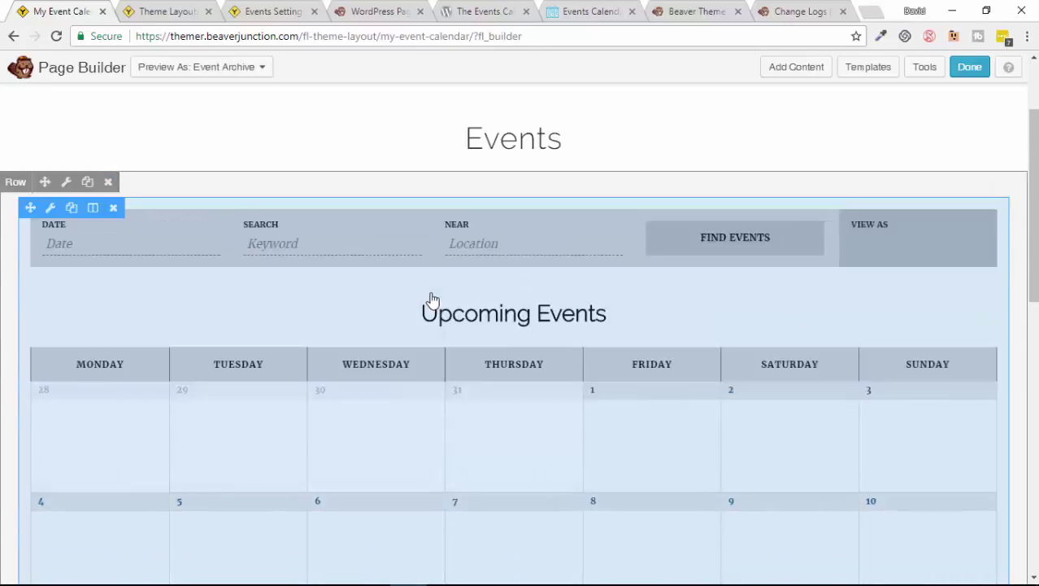
scroll(431, 301, "up", 1)
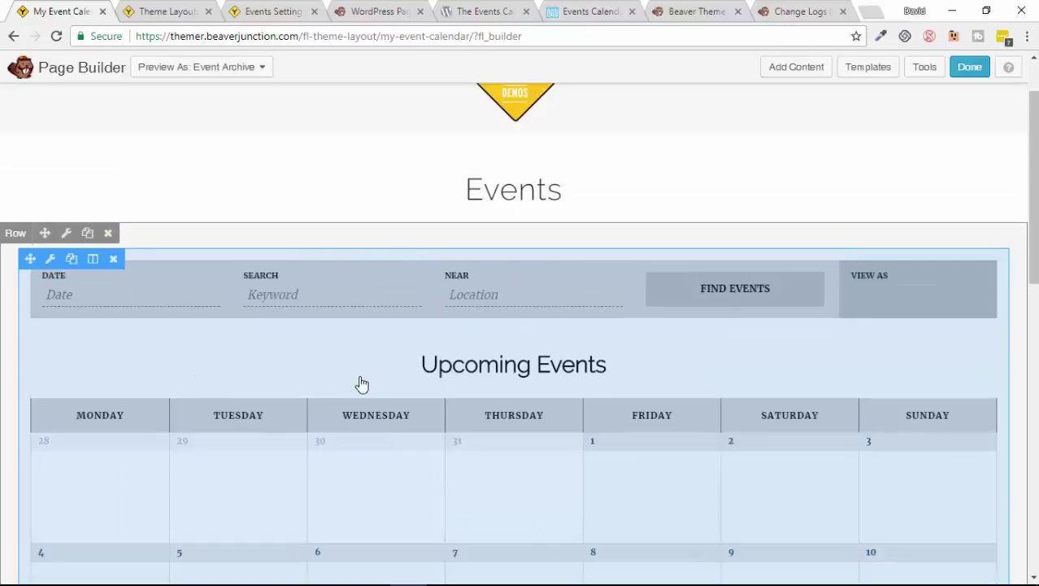
scroll(295, 359, "down", 3)
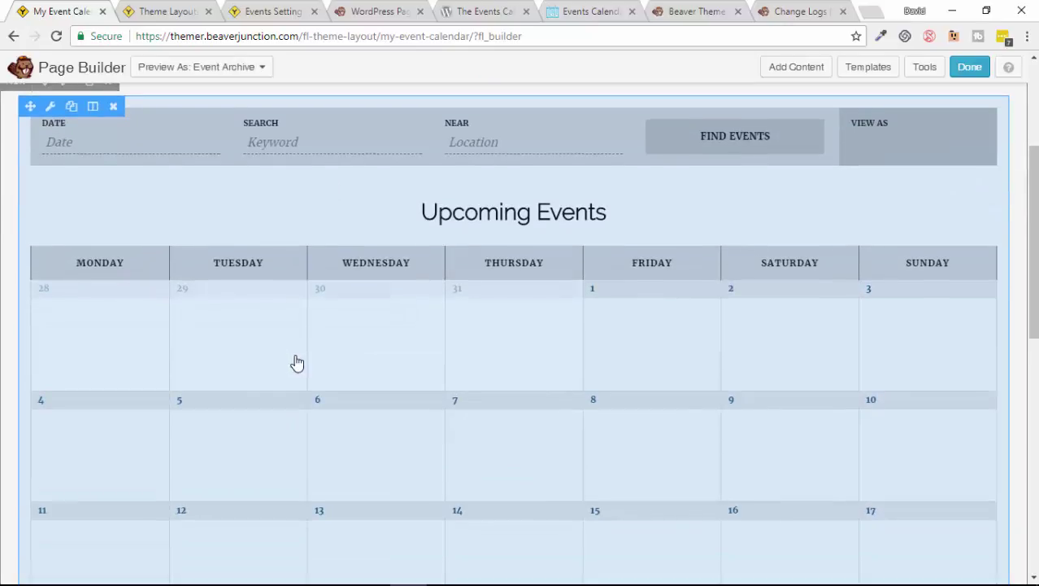
scroll(424, 383, "down", 6)
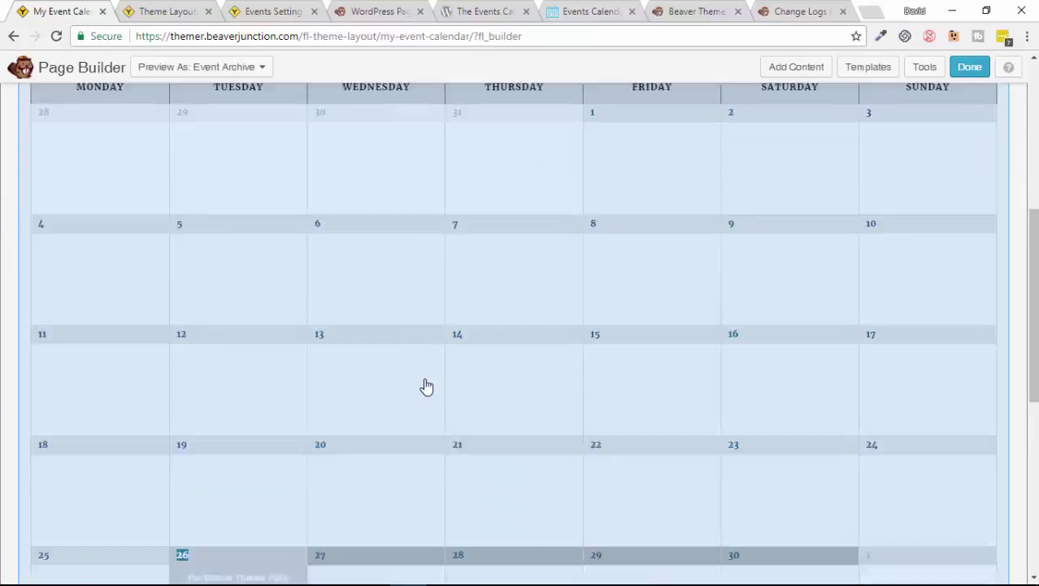
scroll(449, 397, "up", 9)
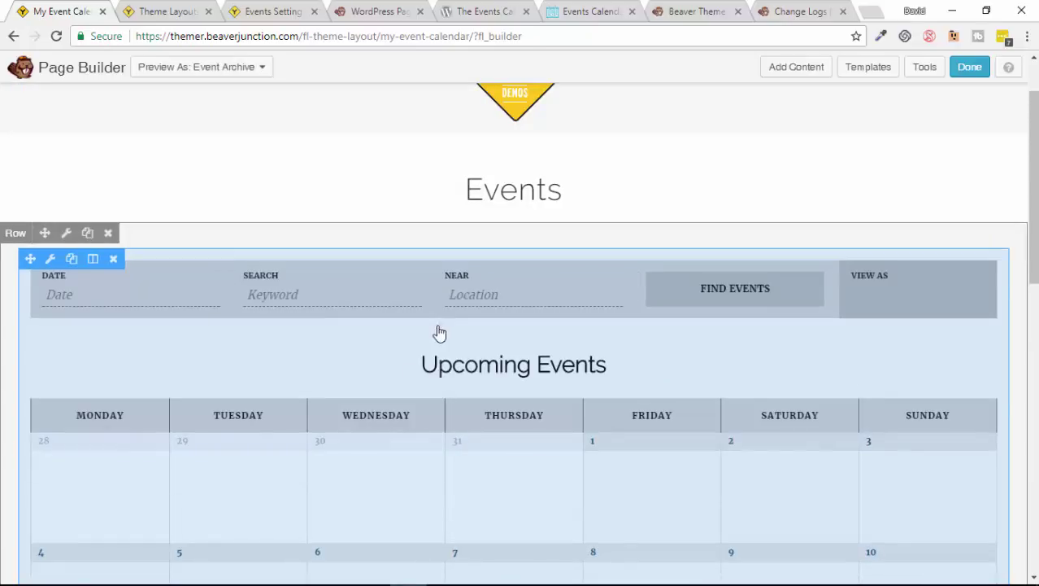
scroll(424, 335, "down", 3)
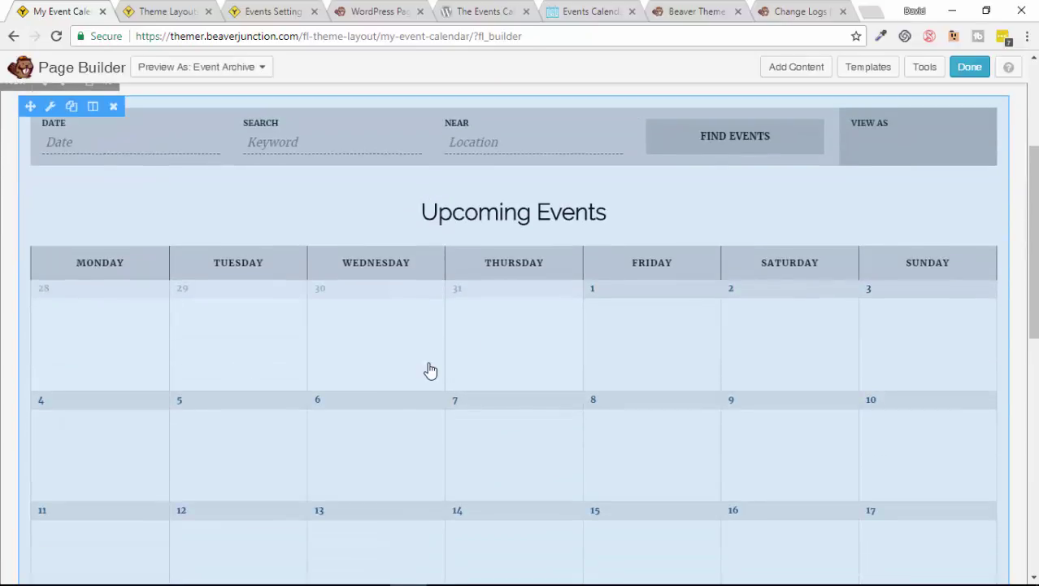
scroll(419, 381, "up", 5)
scroll(480, 381, "down", 16)
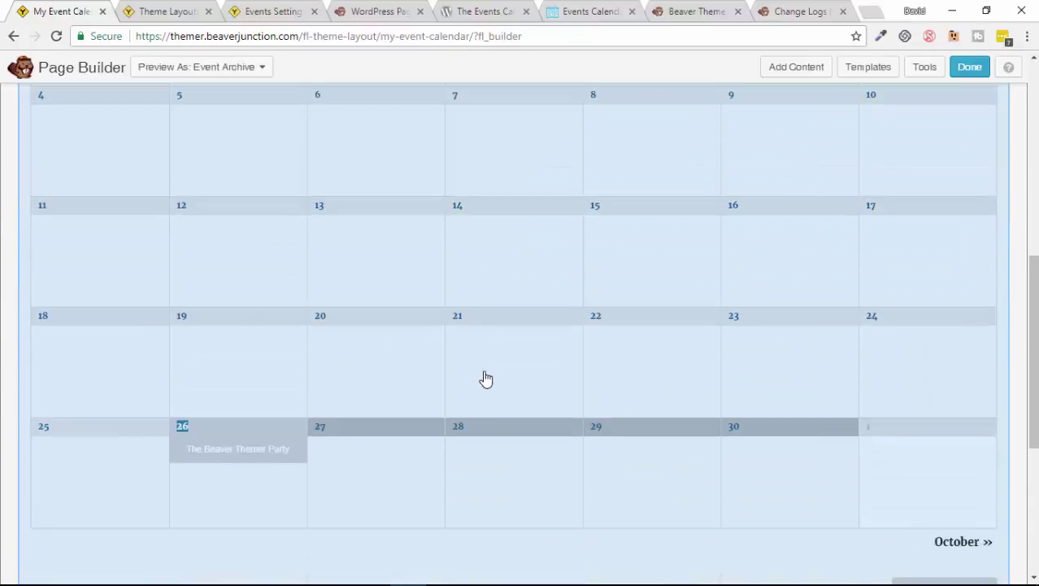
scroll(485, 379, "down", 1)
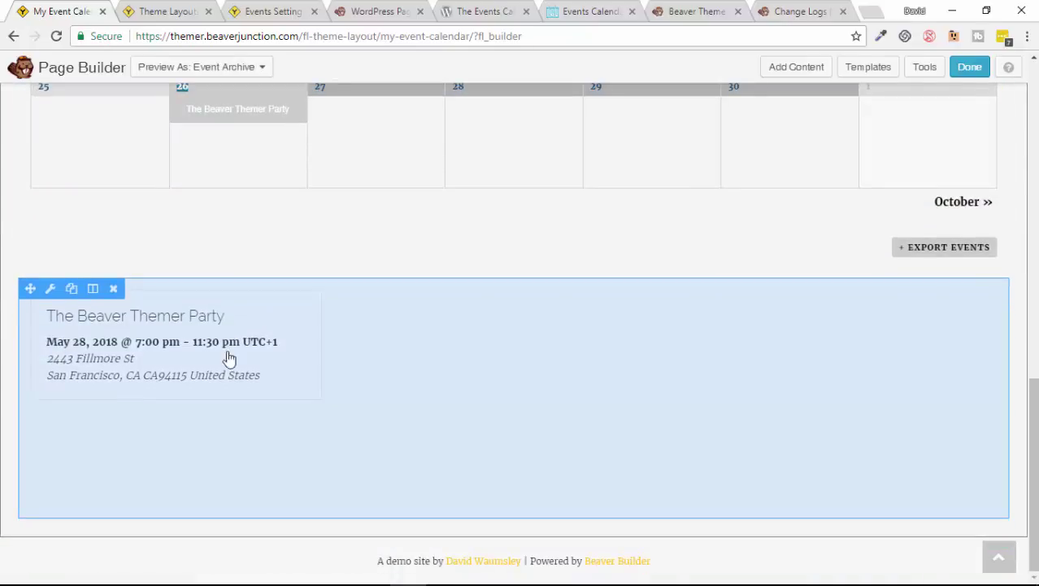
left_click(364, 368)
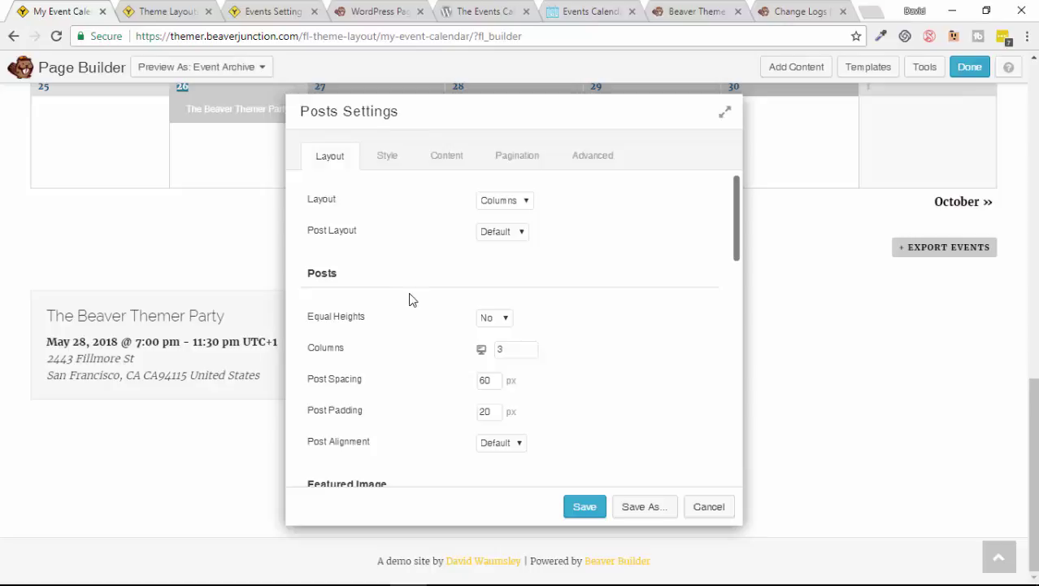
Step: Review the Posts module's 3-column Columns layout and its pagination of 6 posts per page
left_click(526, 201)
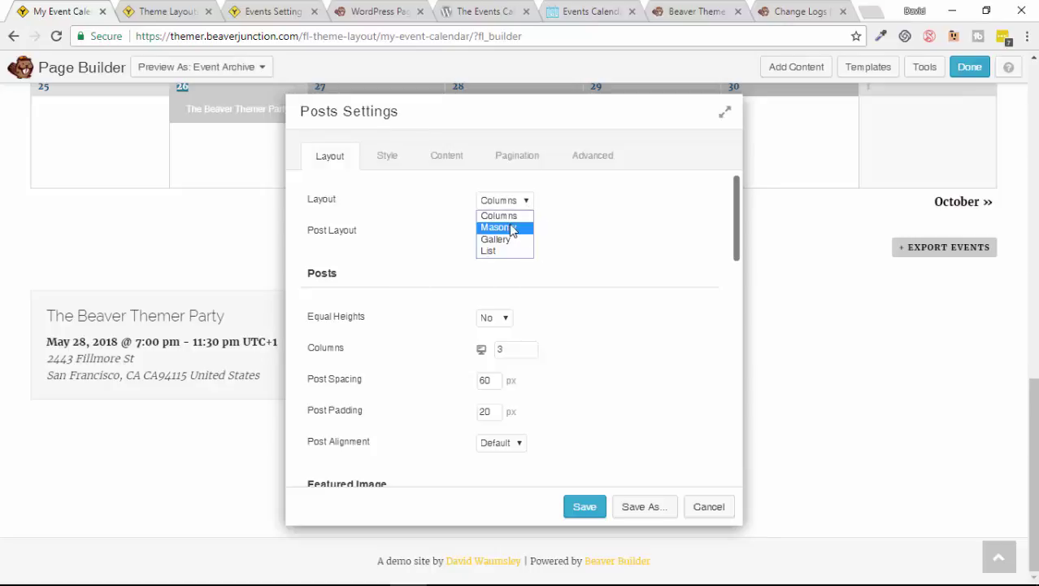
left_click(633, 260)
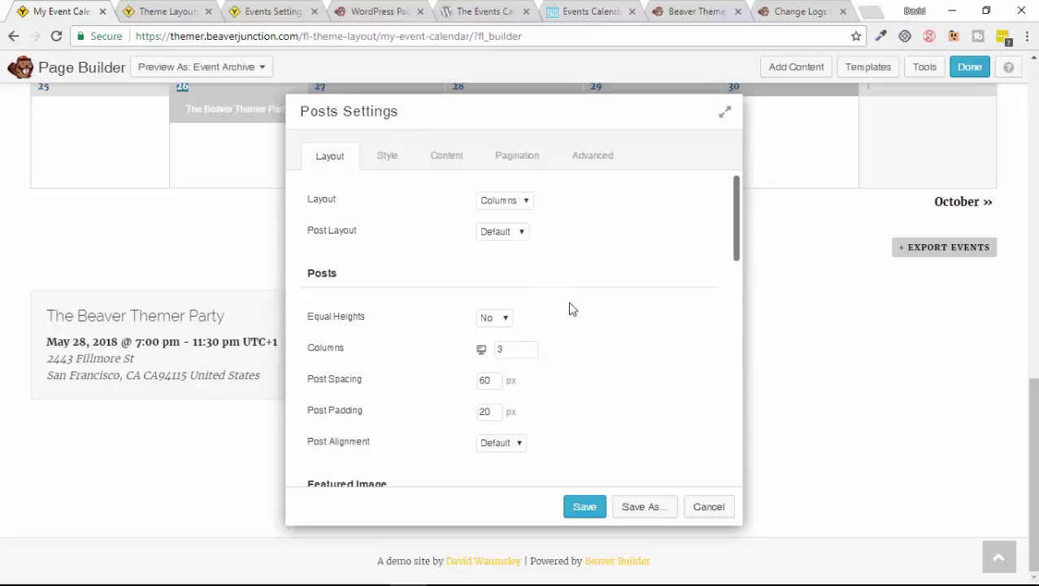
scroll(534, 334, "down", 1)
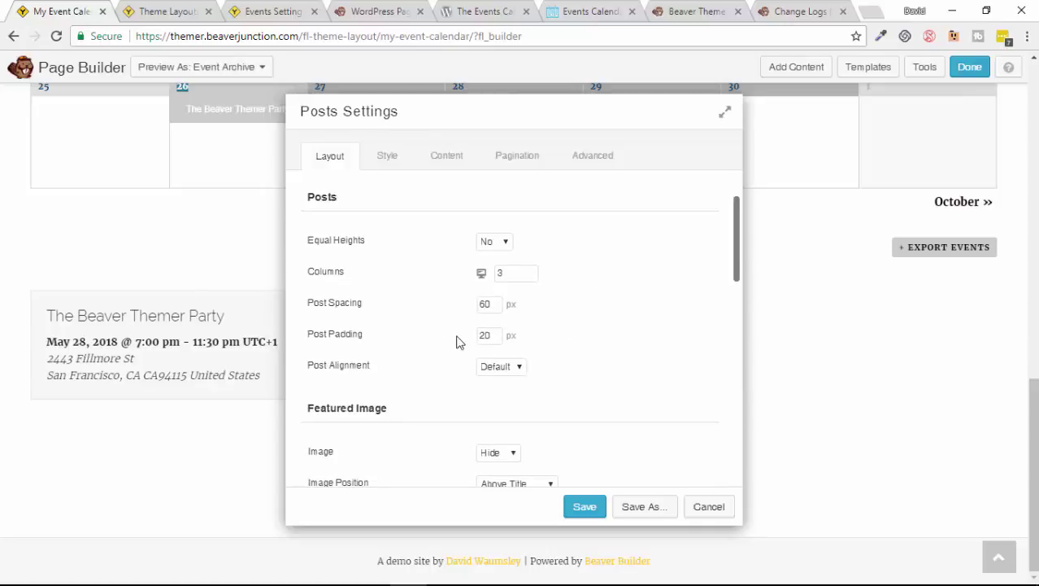
scroll(452, 352, "down", 3)
scroll(452, 352, "up", 3)
left_click(521, 158)
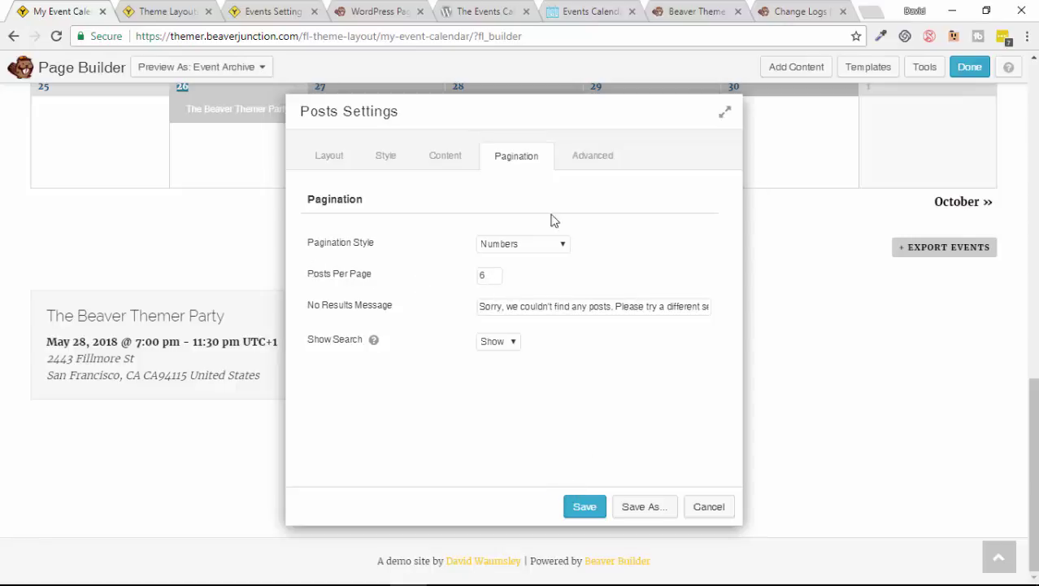
left_click_drag(550, 109, 554, 131)
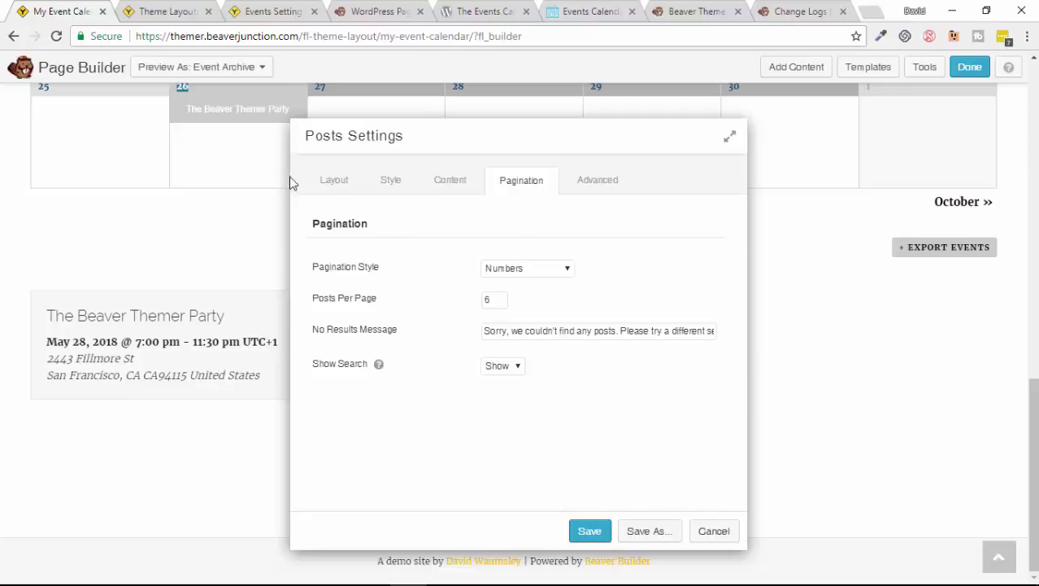
left_click(334, 183)
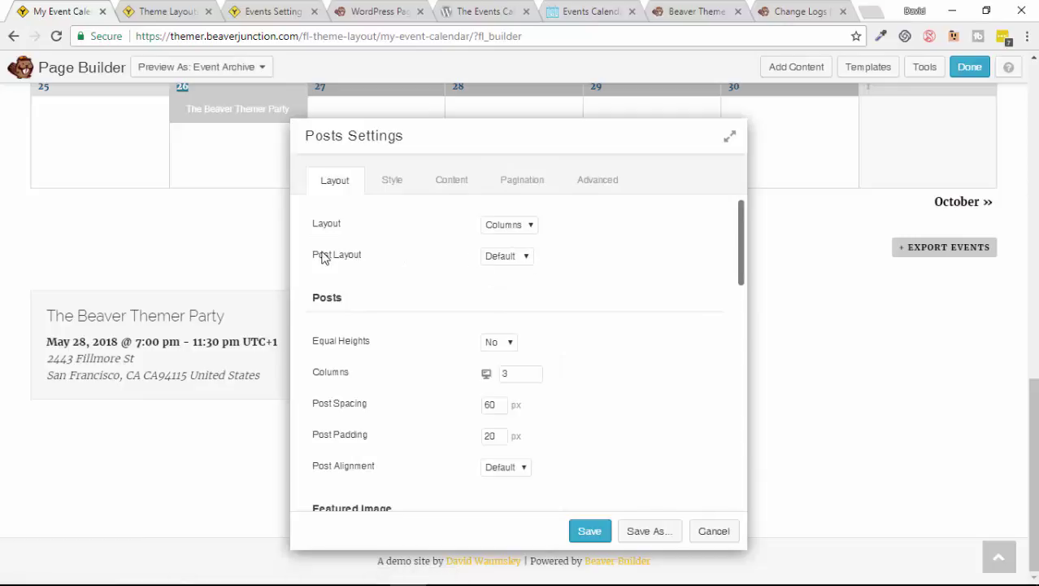
Step: Switch the Post Layout to Custom, inspect the custom layout HTML, then cancel both dialogs
left_click(526, 256)
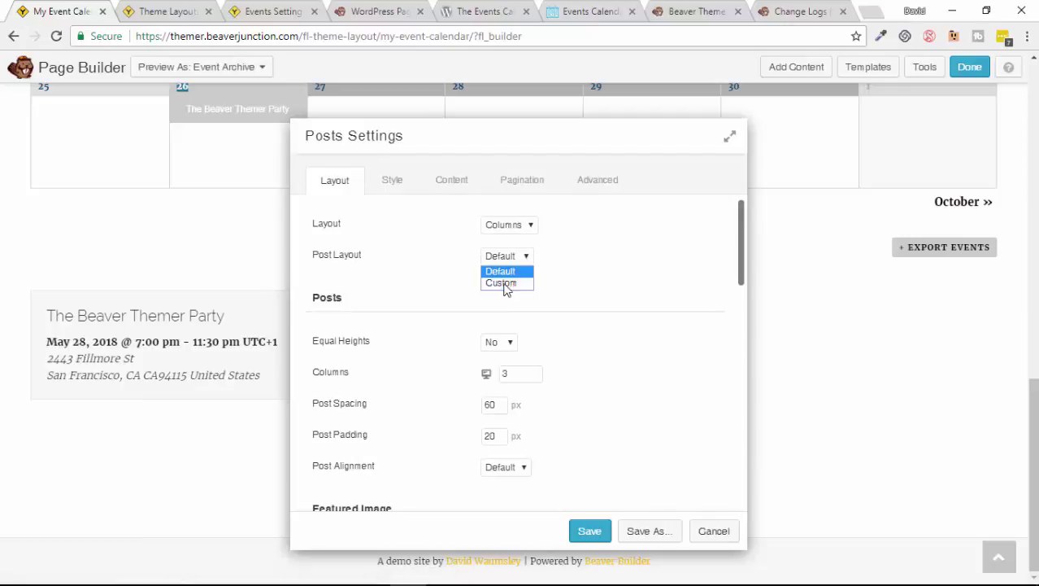
left_click(503, 284)
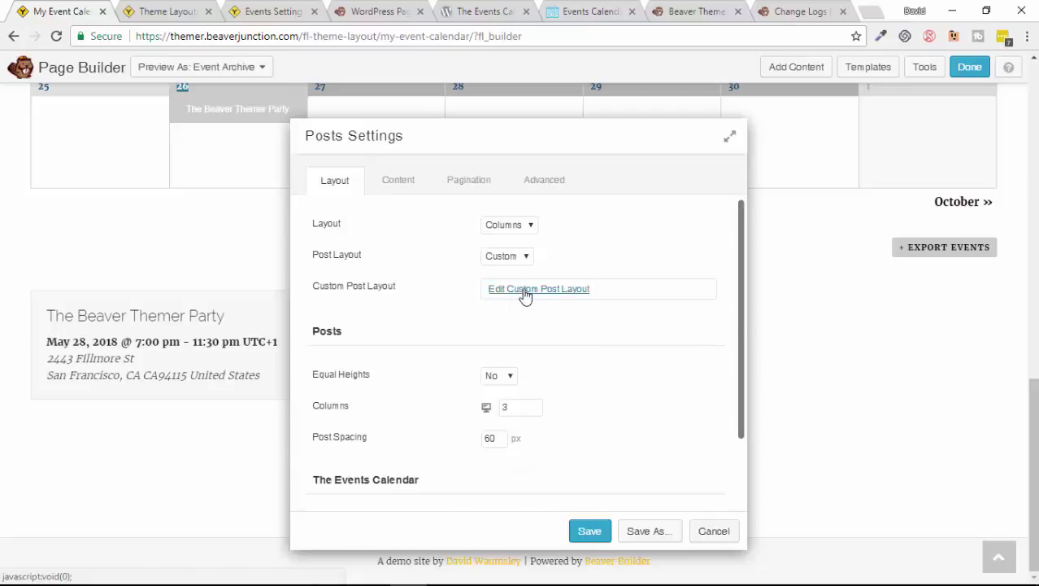
left_click(525, 293)
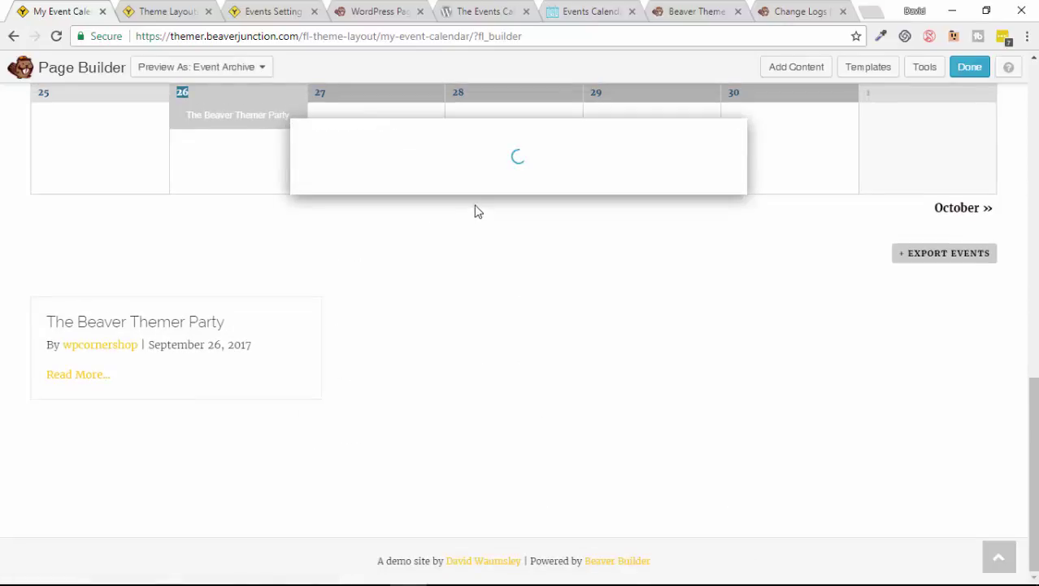
left_click(440, 296)
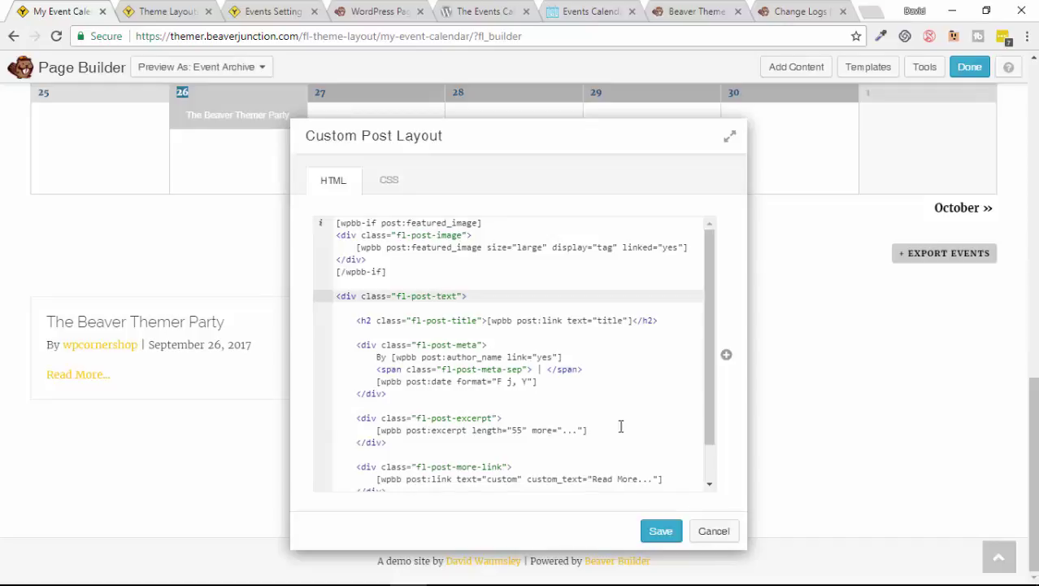
left_click(709, 536)
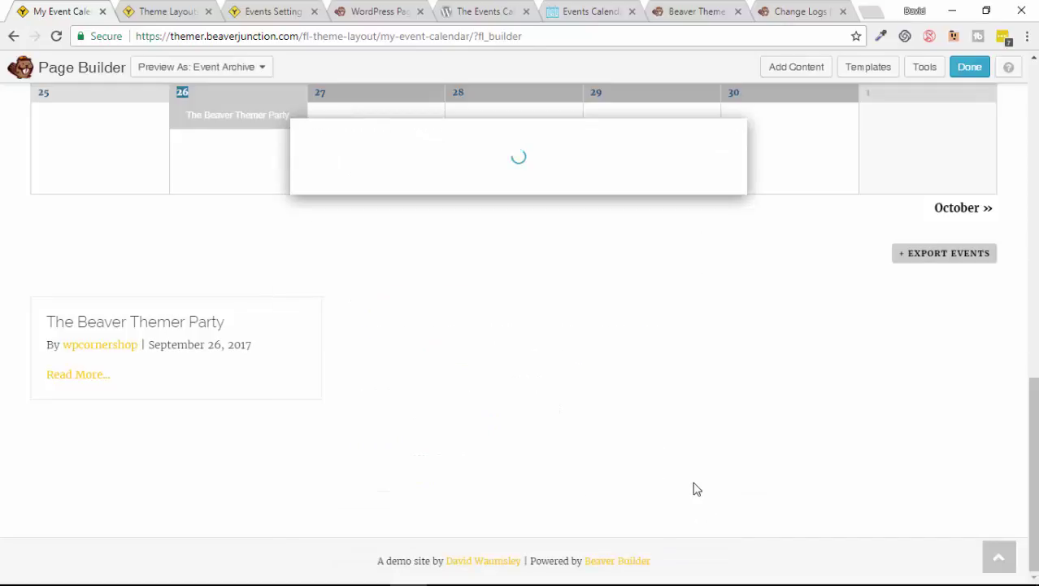
left_click(713, 530)
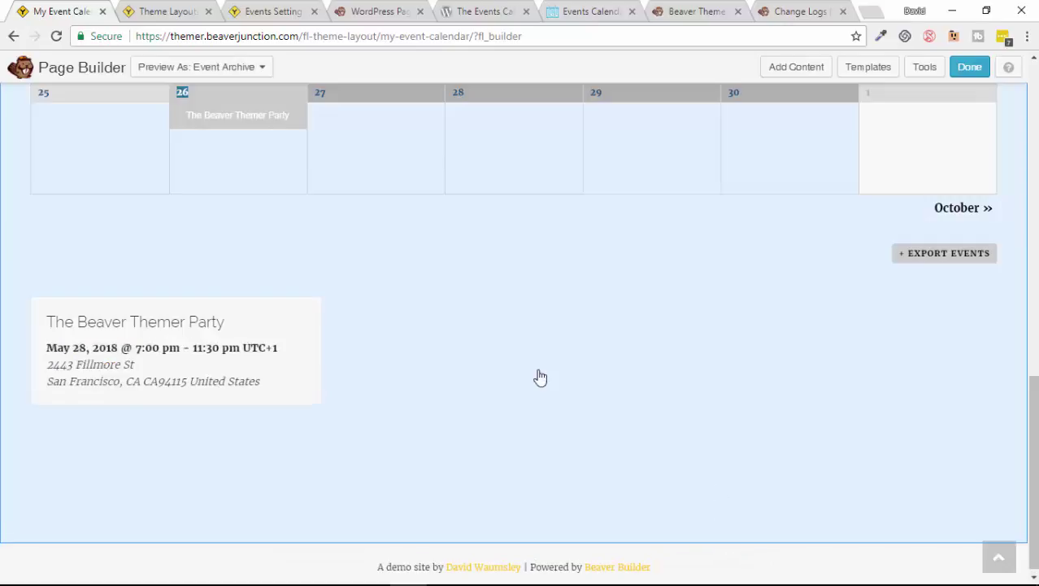
Step: Publish the My Event Calendar layout and view The Beaver Themer Party on the 26th
scroll(554, 426, "up", 5)
scroll(573, 407, "up", 2)
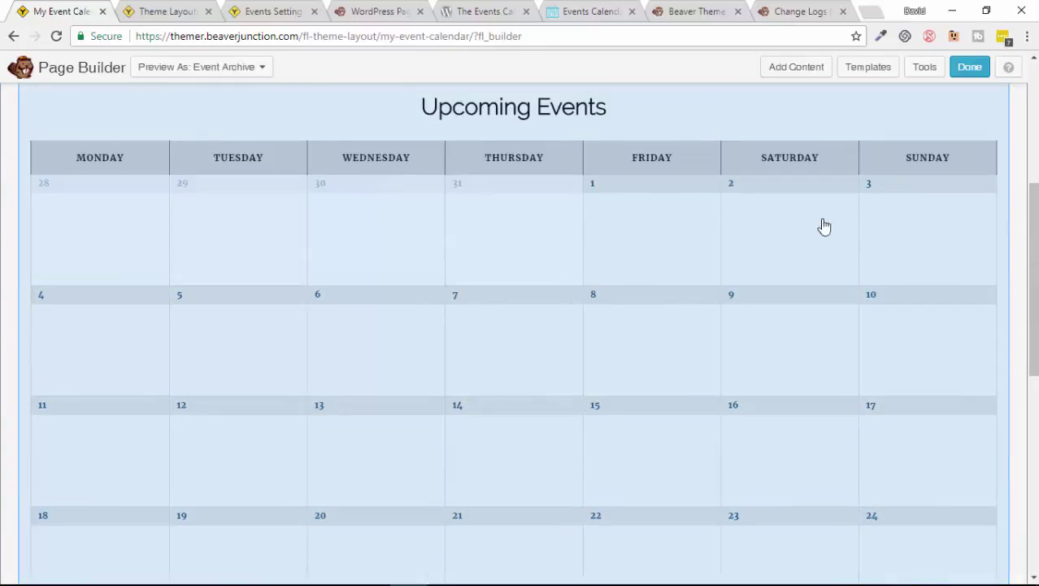
left_click(966, 70)
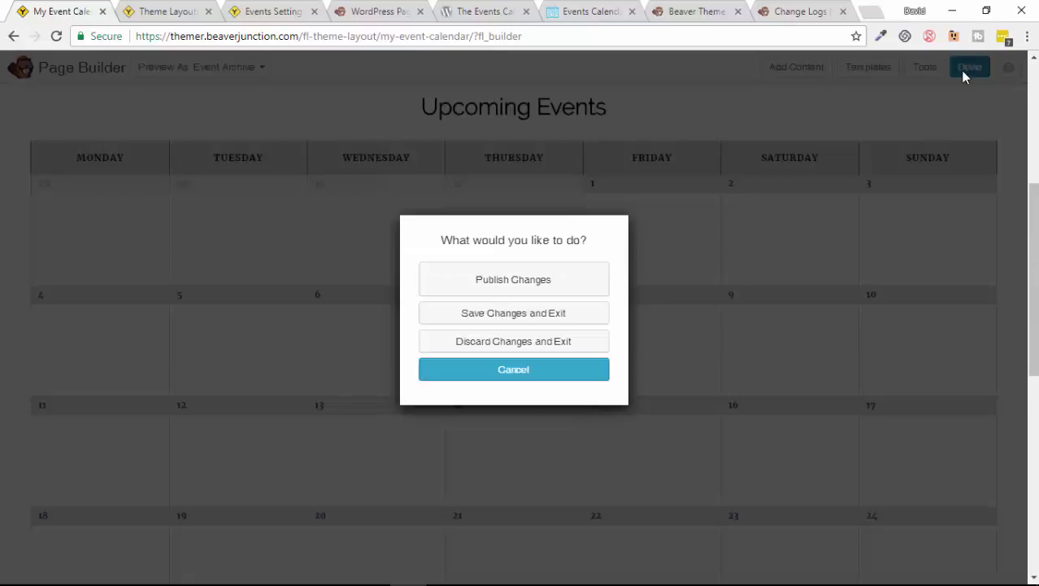
left_click(573, 275)
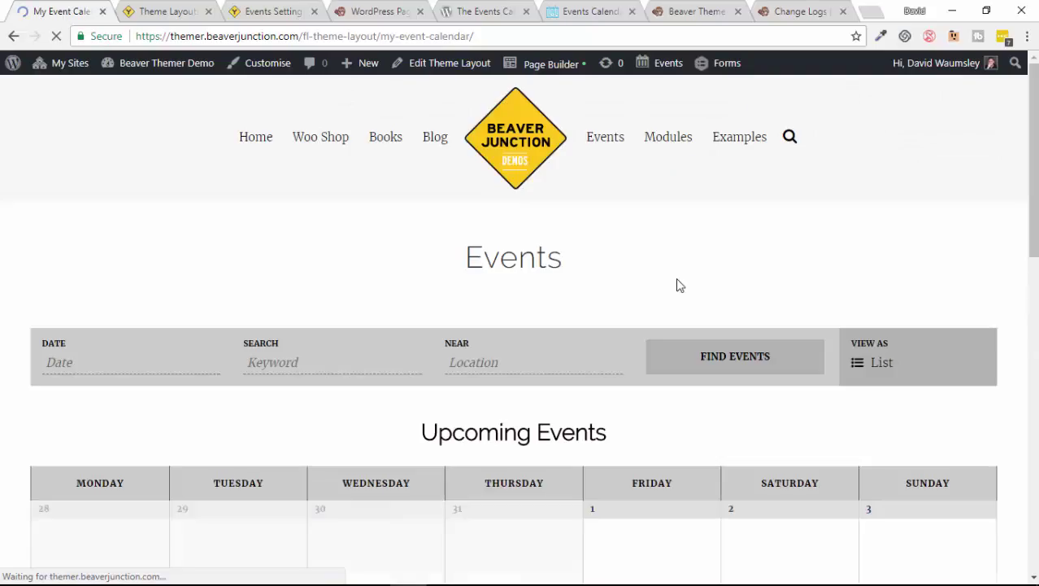
scroll(680, 285, "down", 5)
scroll(680, 284, "down", 2)
mouse_move(272, 366)
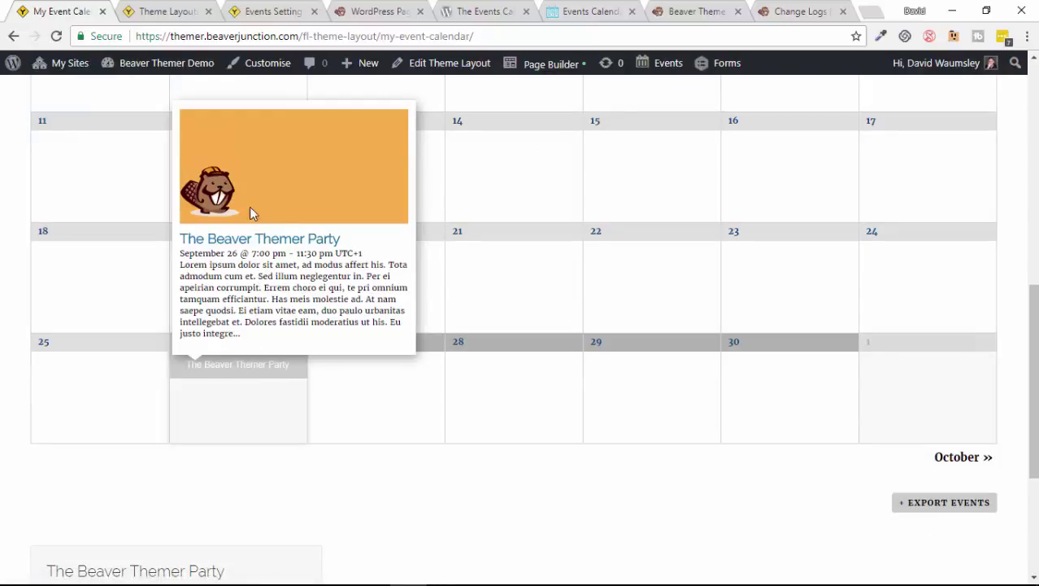
Step: Open The Beaver Themer Party from the calendar and review its countdown, details, venue and map
left_click(234, 370)
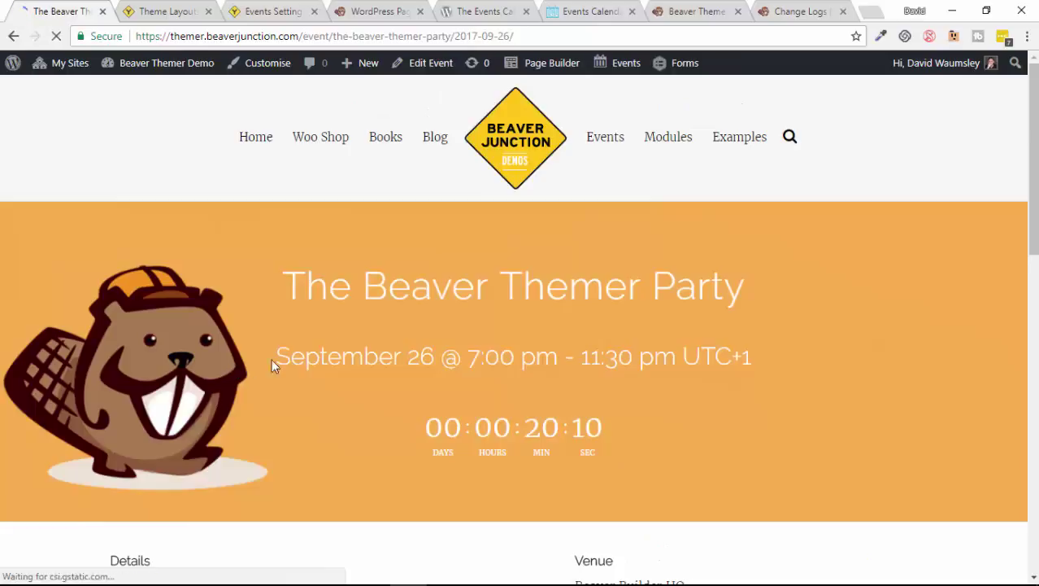
scroll(881, 294, "down", 2)
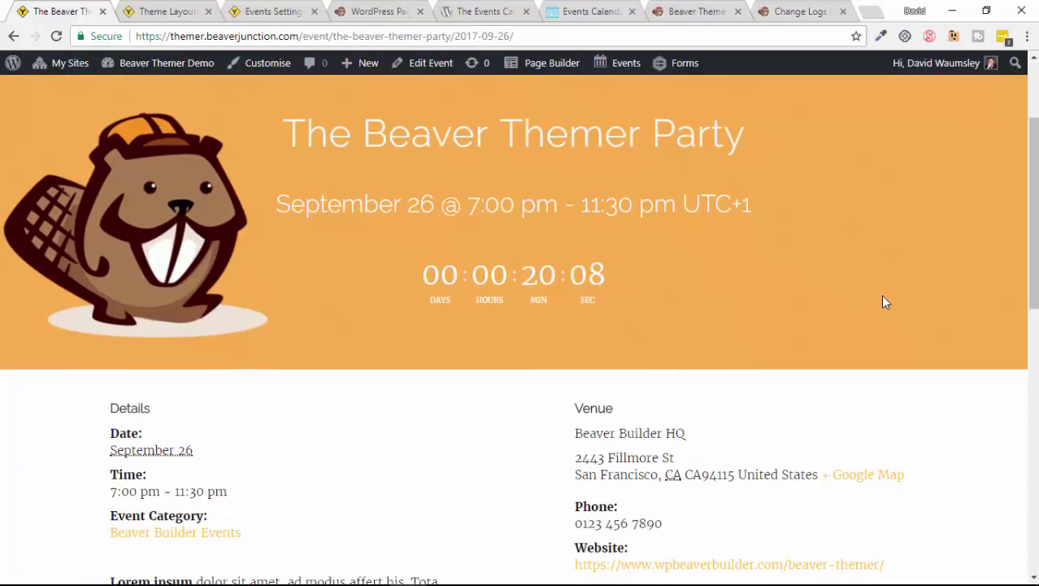
scroll(885, 302, "down", 5)
scroll(891, 299, "down", 4)
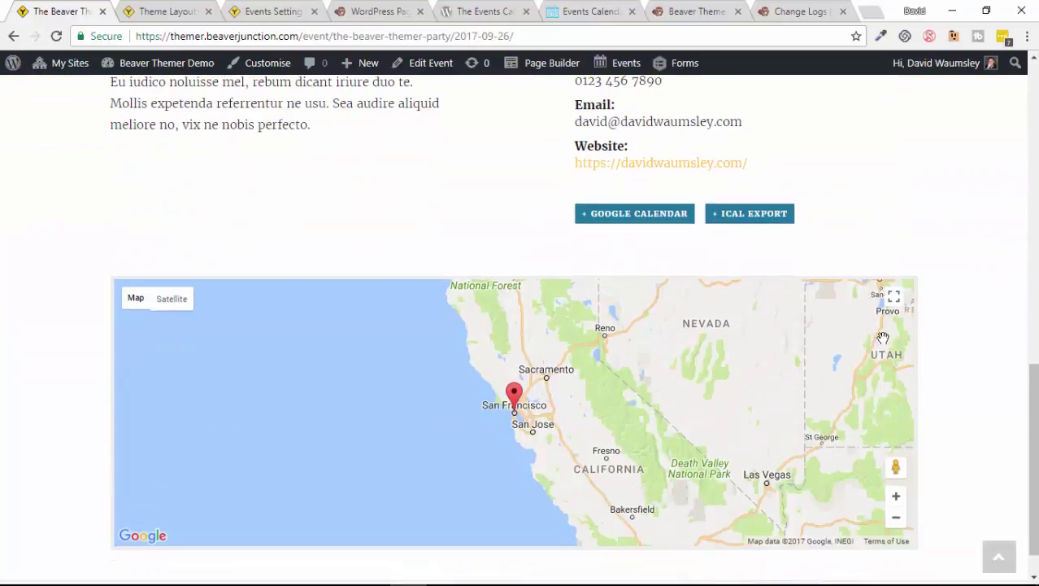
scroll(896, 337, "up", 8)
scroll(902, 324, "up", 2)
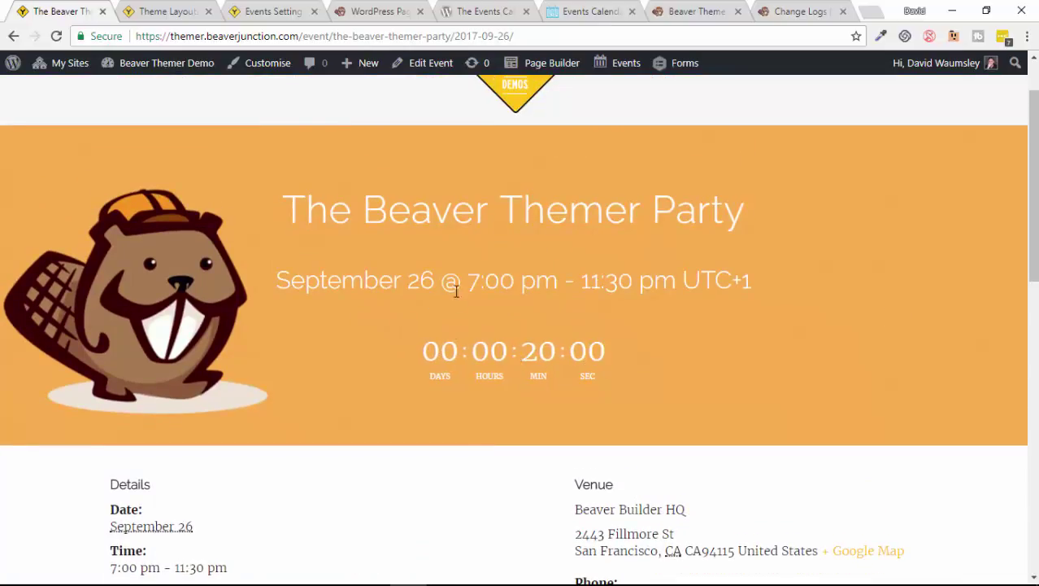
scroll(786, 319, "down", 5)
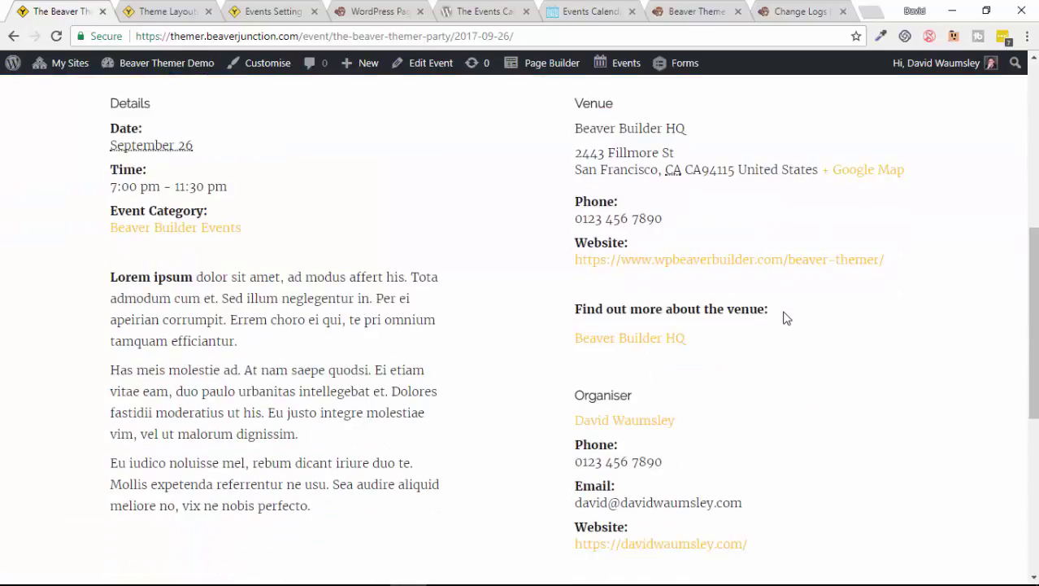
scroll(786, 319, "down", 1)
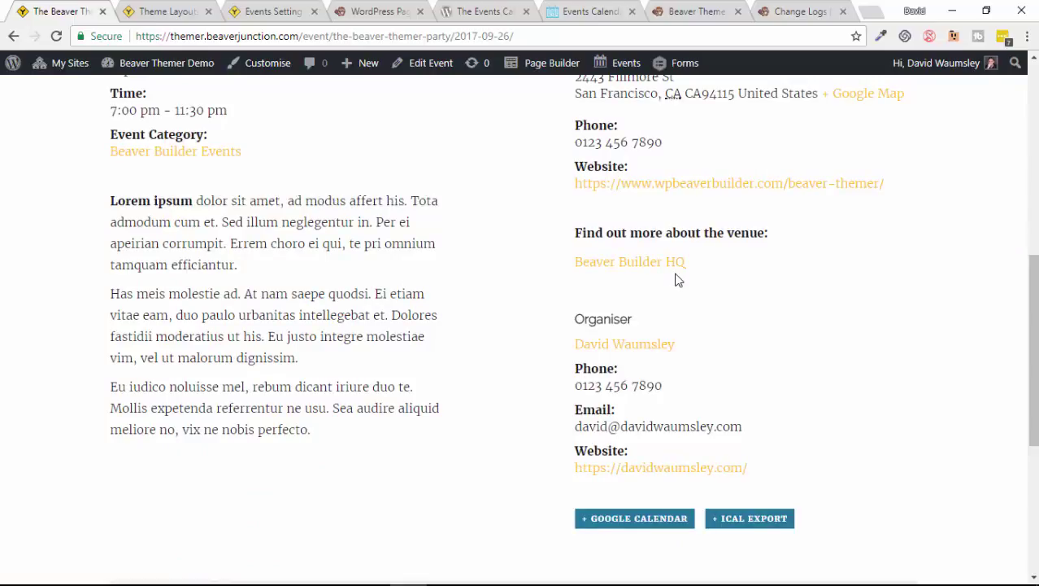
scroll(788, 303, "up", 1)
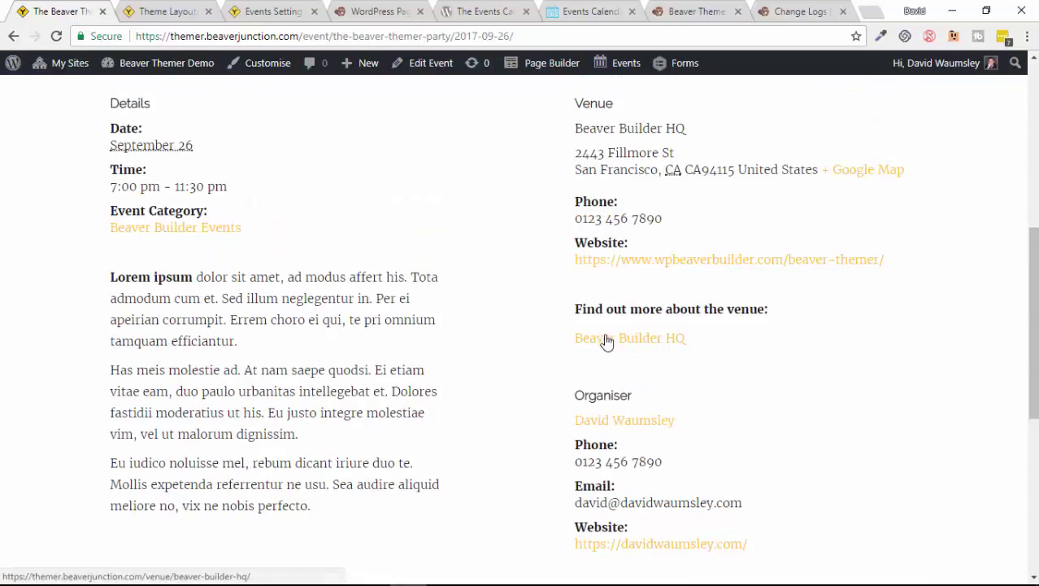
scroll(785, 351, "up", 5)
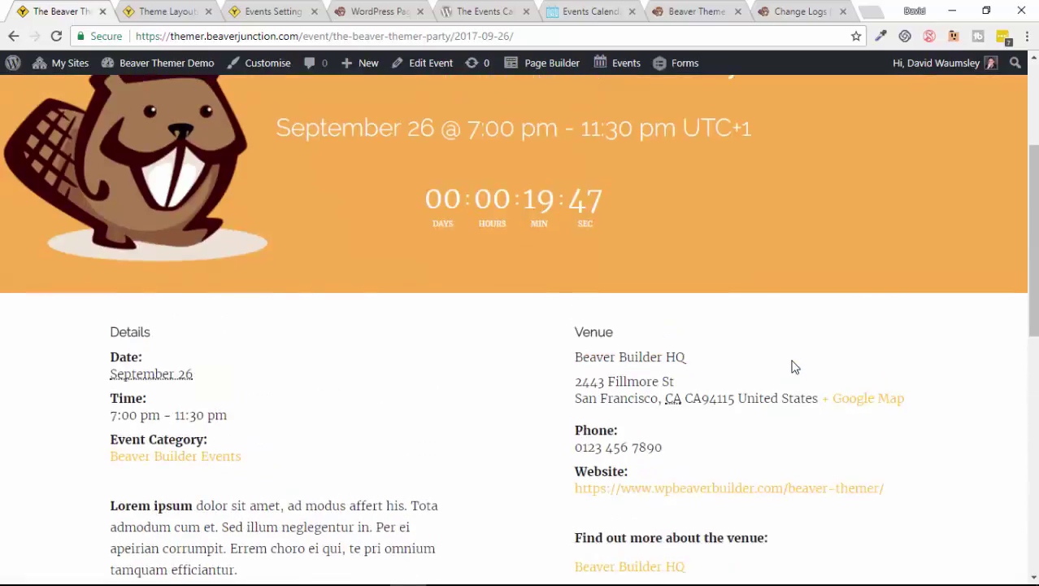
scroll(888, 309, "up", 1)
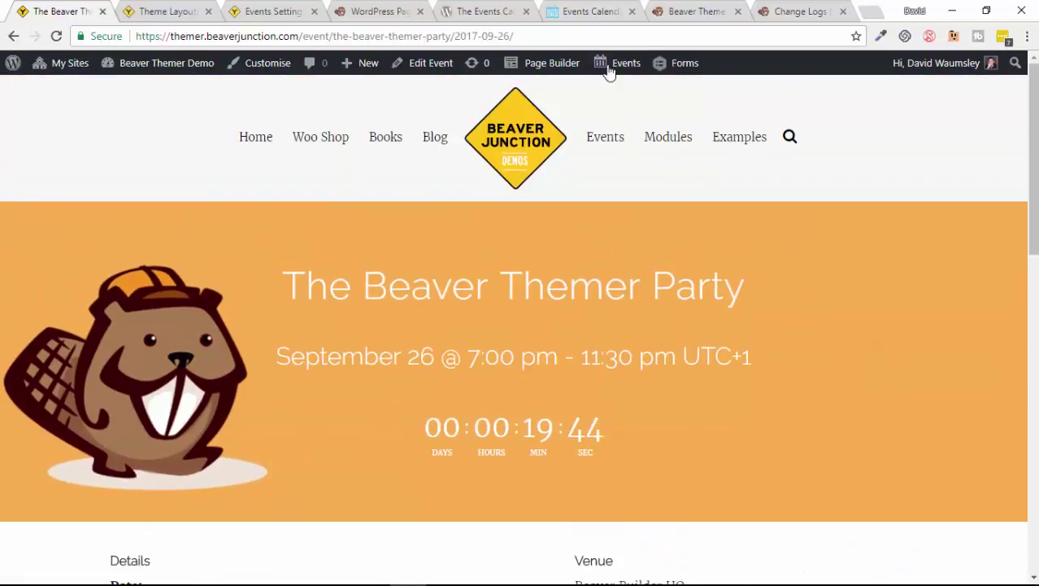
mouse_move(553, 63)
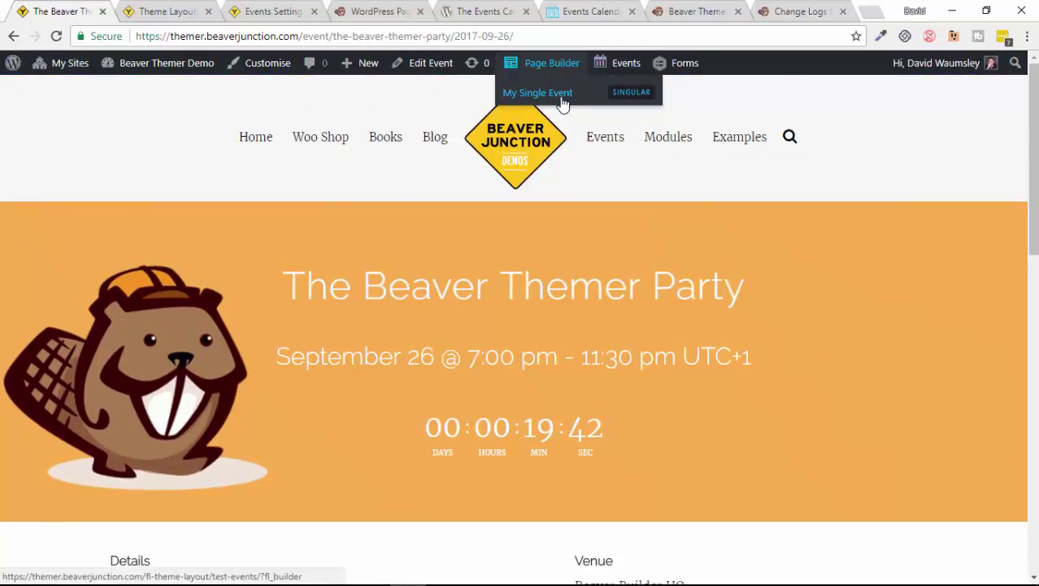
Step: Edit the My Single Event layout in Beaver Builder and expand The Events Calendar Modules
left_click(543, 101)
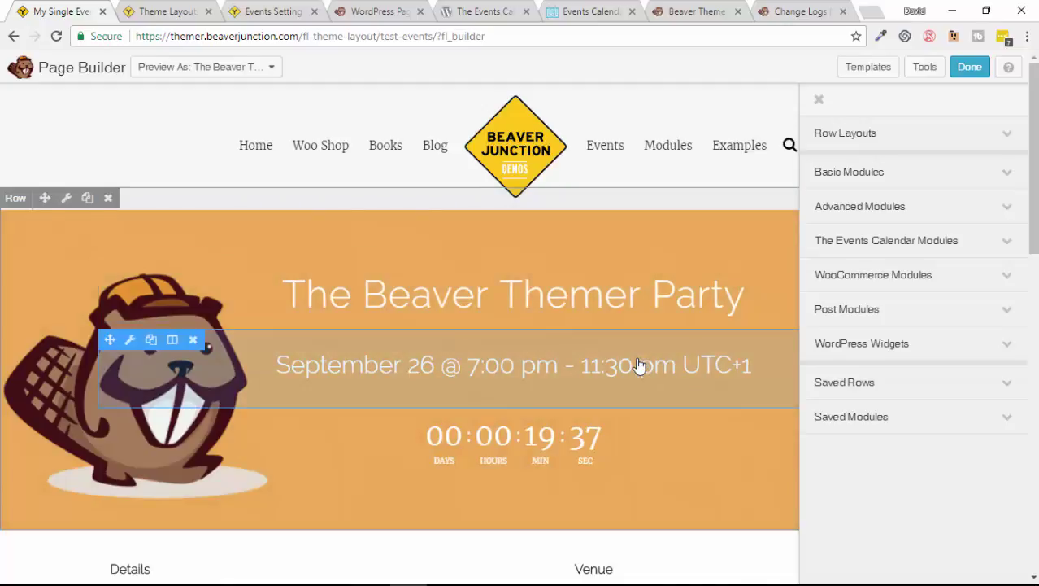
scroll(638, 367, "down", 1)
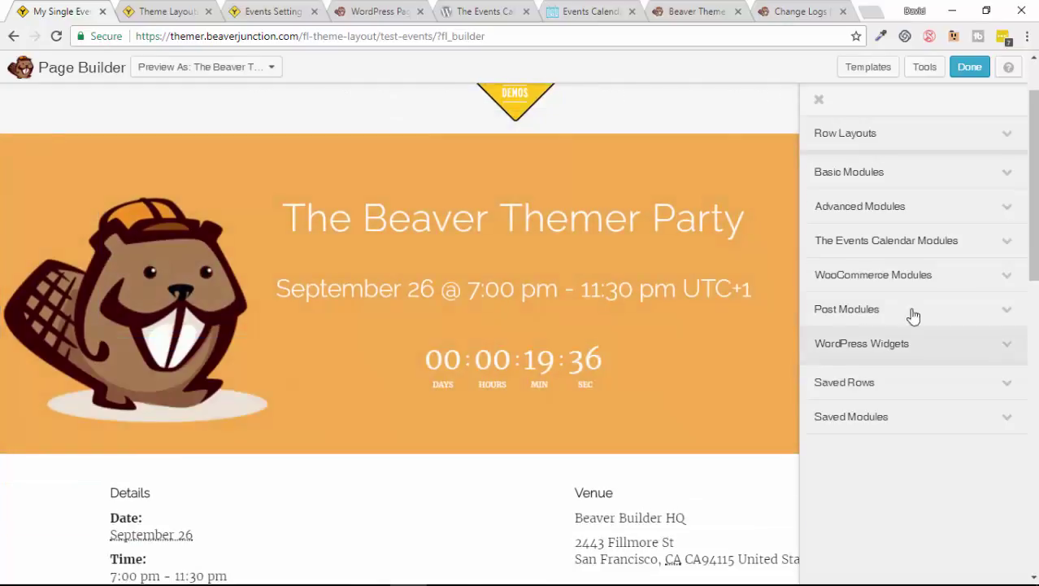
left_click(1011, 252)
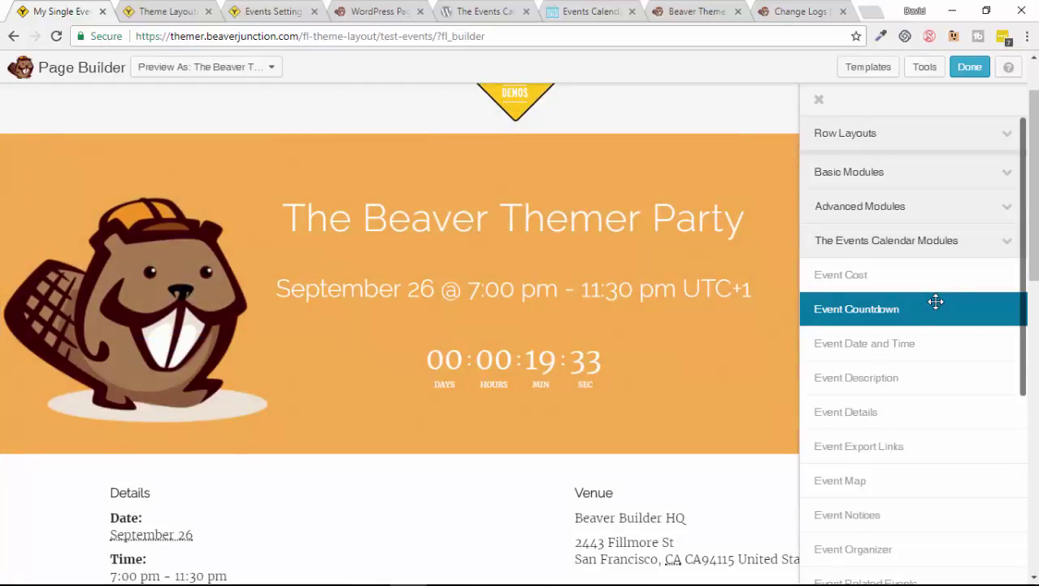
scroll(935, 302, "down", 3)
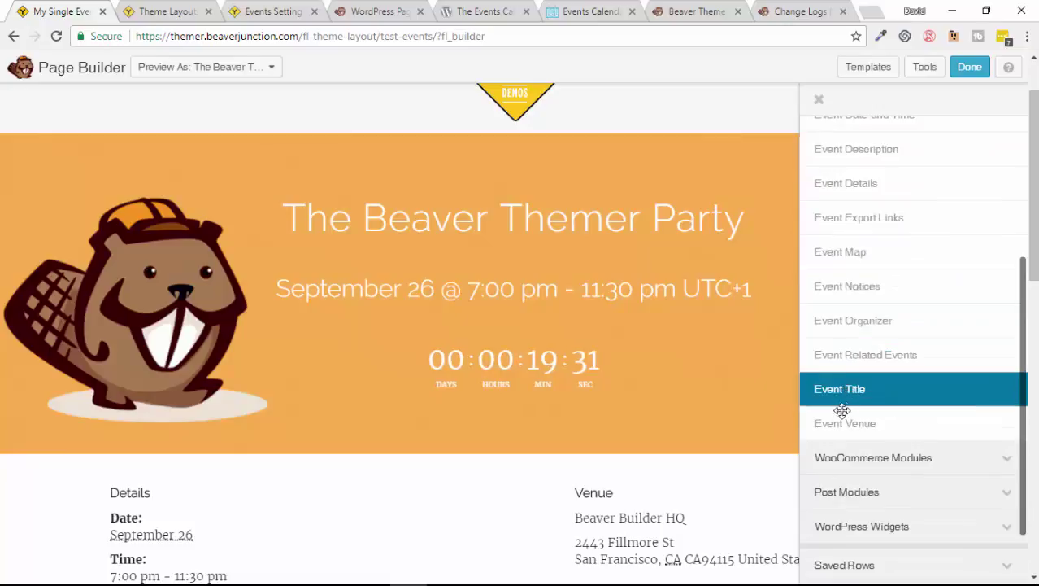
scroll(875, 293, "up", 1)
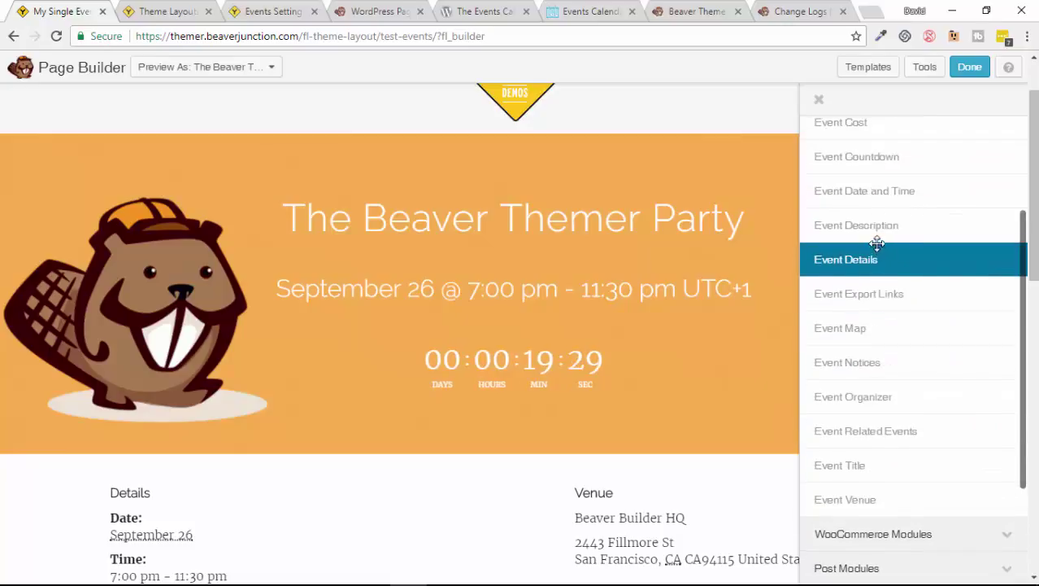
scroll(512, 386, "down", 2)
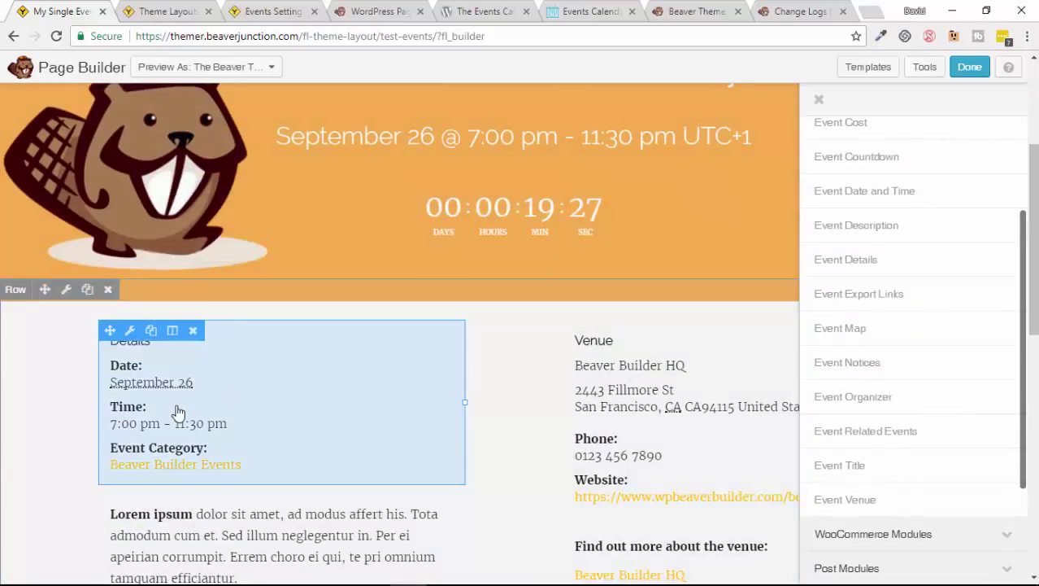
Step: Inspect the Event Details, Event Venue and Event Description module settings, cancelling each unchanged
left_click(173, 411)
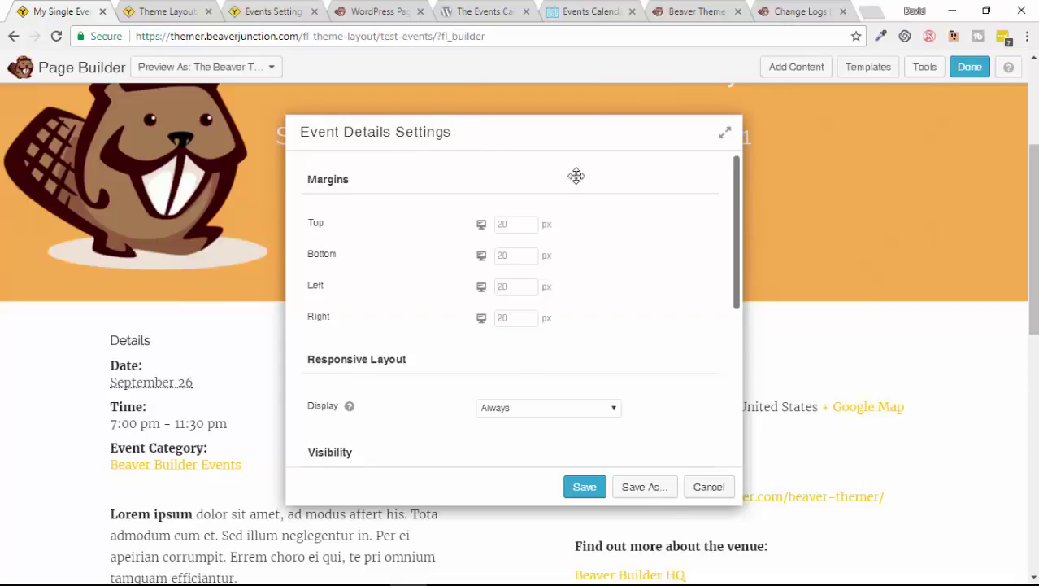
left_click(700, 488)
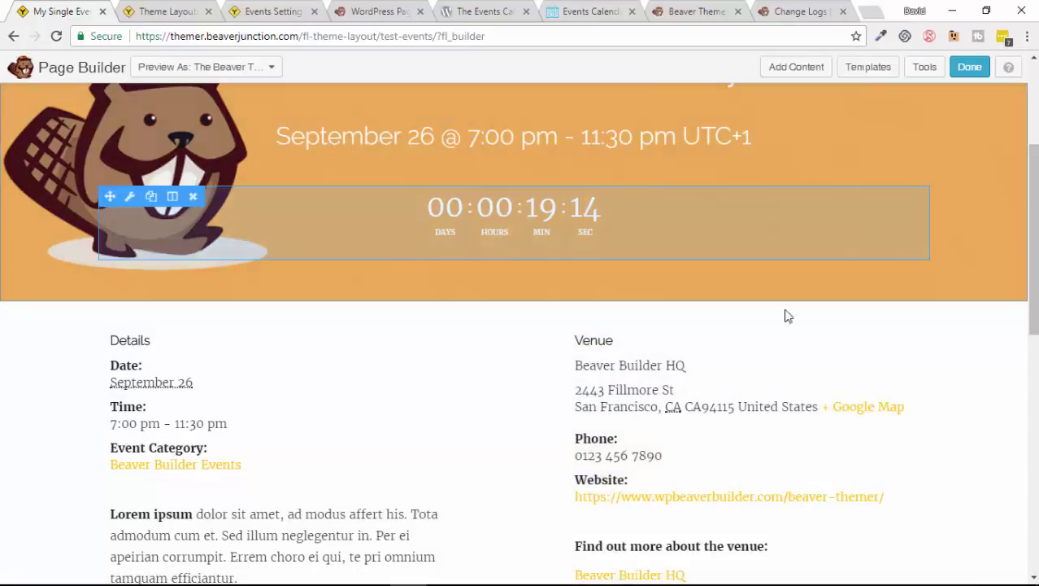
left_click(751, 414)
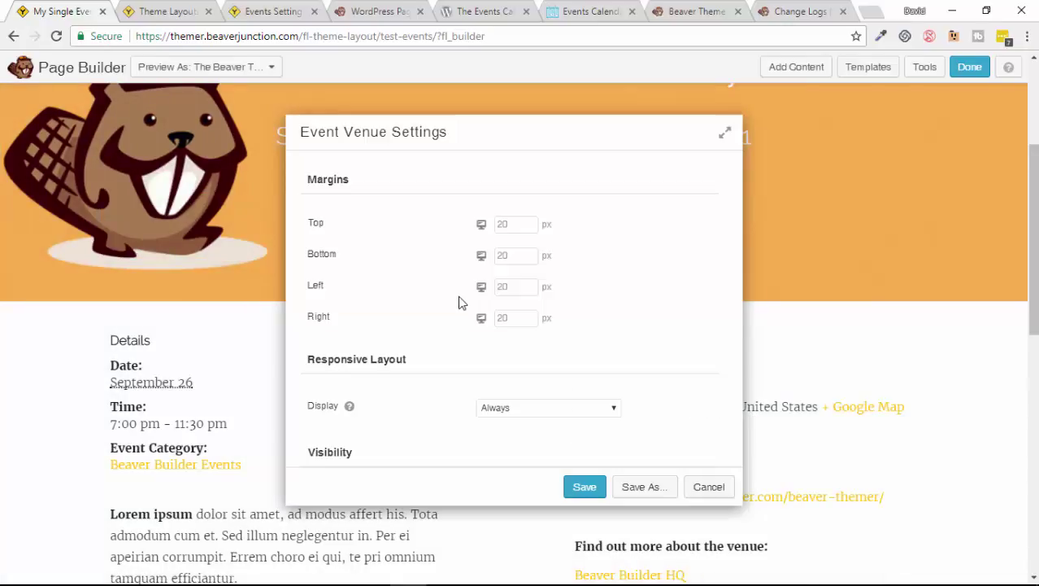
left_click(709, 486)
scroll(325, 495, "down", 2)
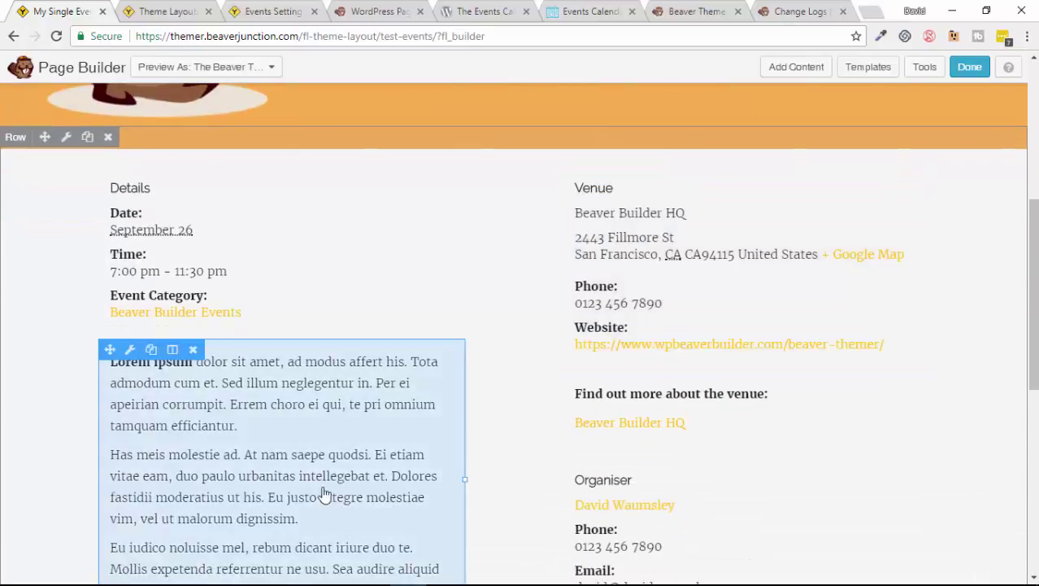
left_click(267, 458)
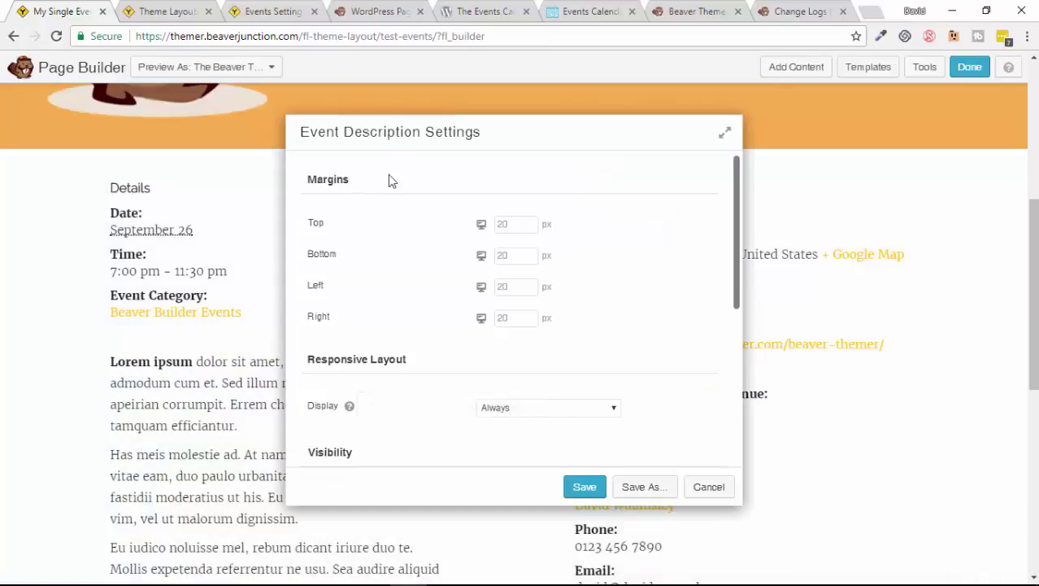
left_click(707, 490)
Step: Inspect the Event Export Links module settings and cancel without changes
scroll(959, 413, "down", 3)
scroll(738, 432, "down", 1)
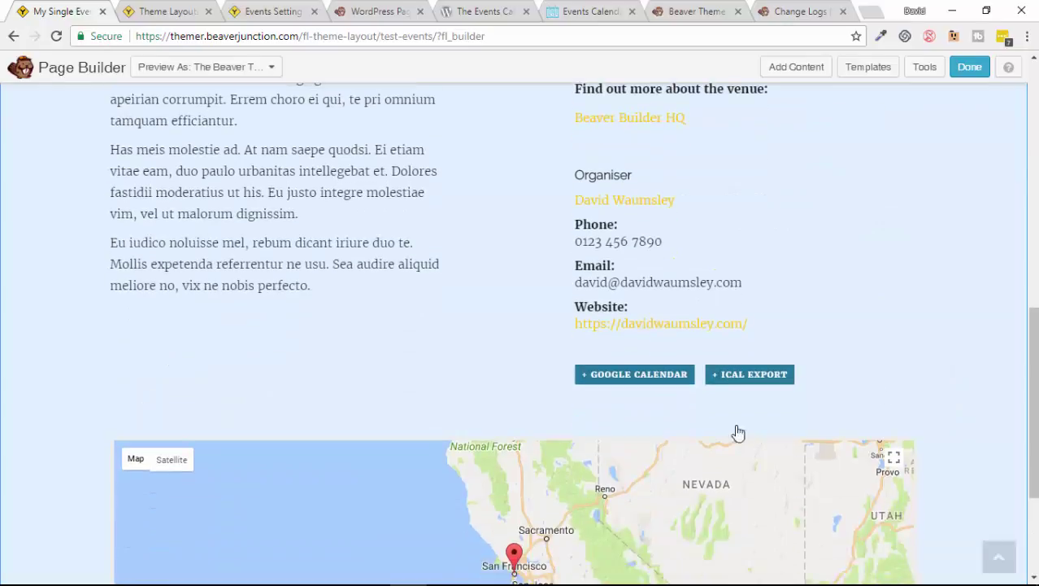
scroll(488, 350, "down", 2)
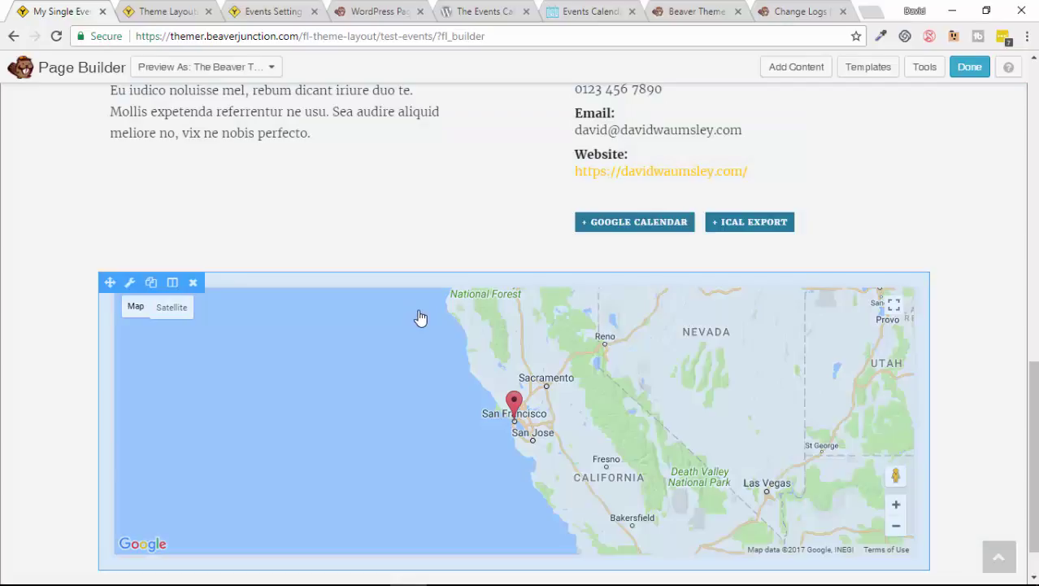
scroll(355, 327, "up", 2)
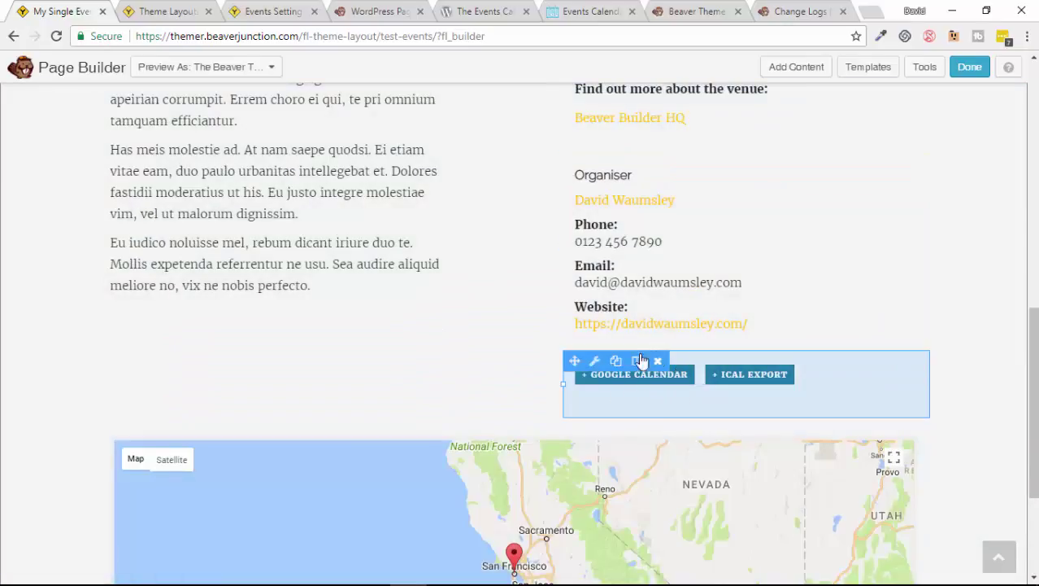
left_click(672, 399)
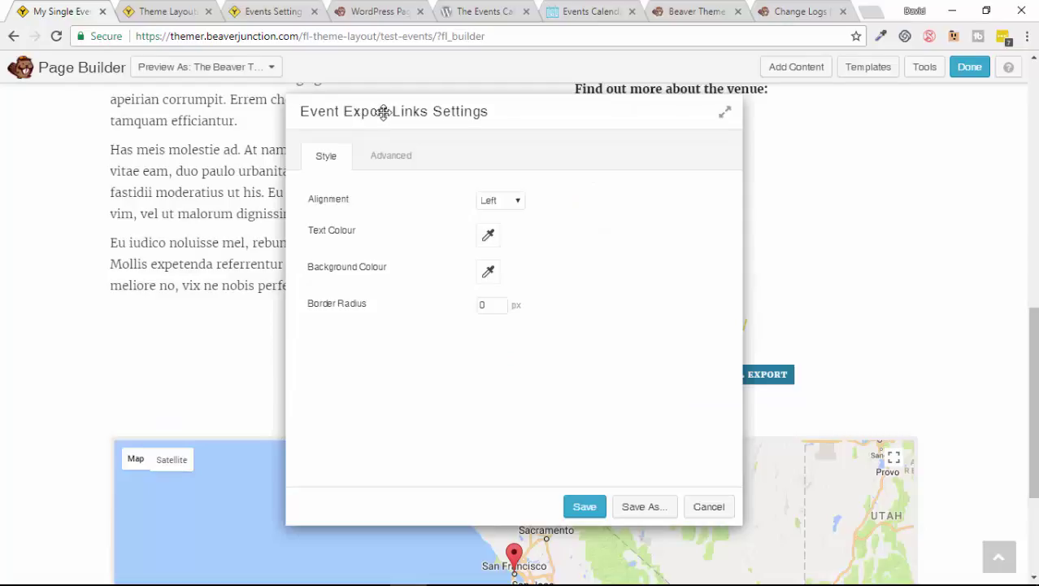
left_click(706, 509)
scroll(968, 355, "up", 2)
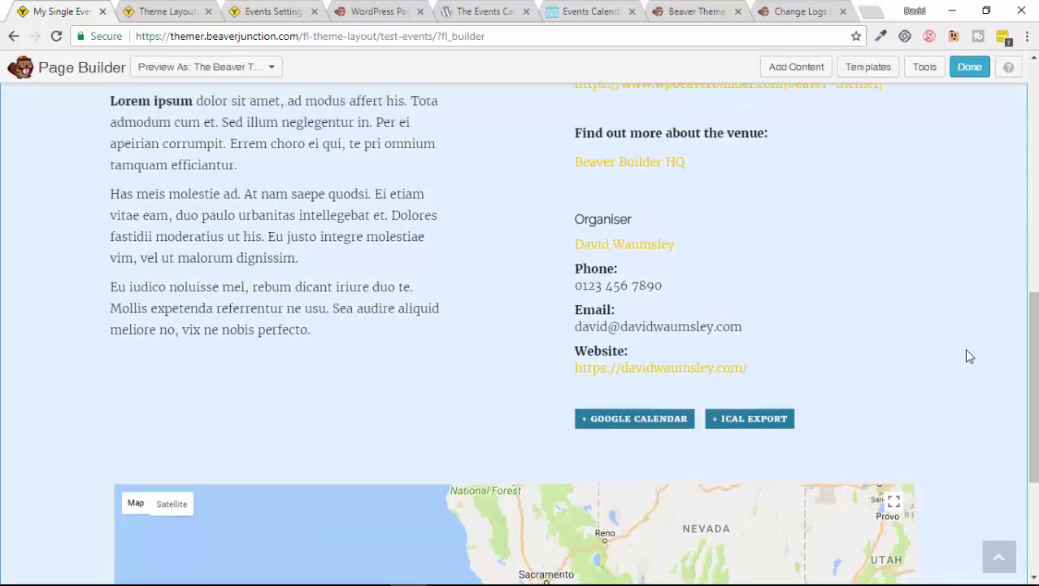
scroll(968, 356, "up", 3)
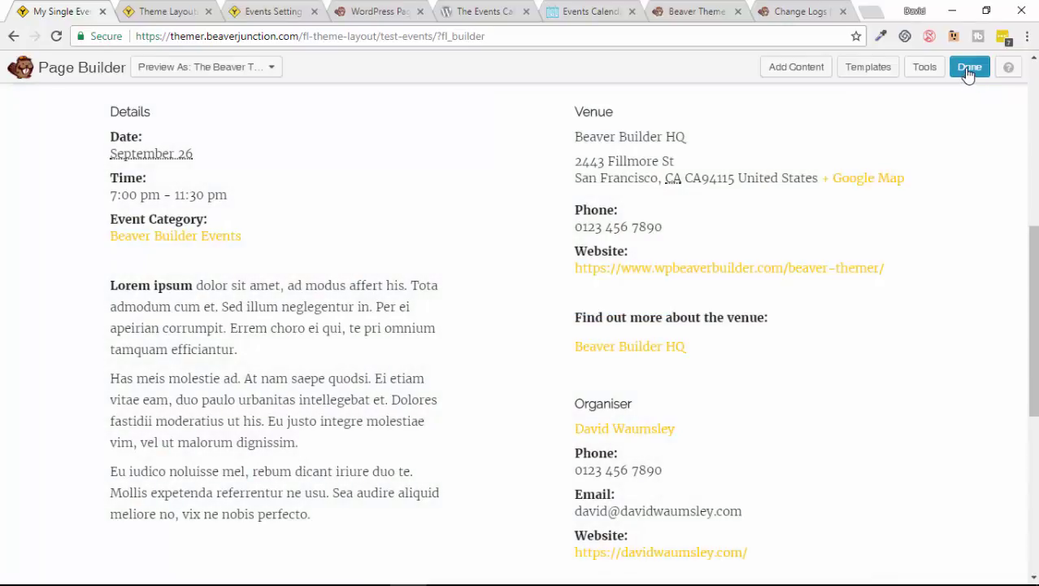
Step: Publish the single event layout changes
left_click(968, 69)
left_click(540, 286)
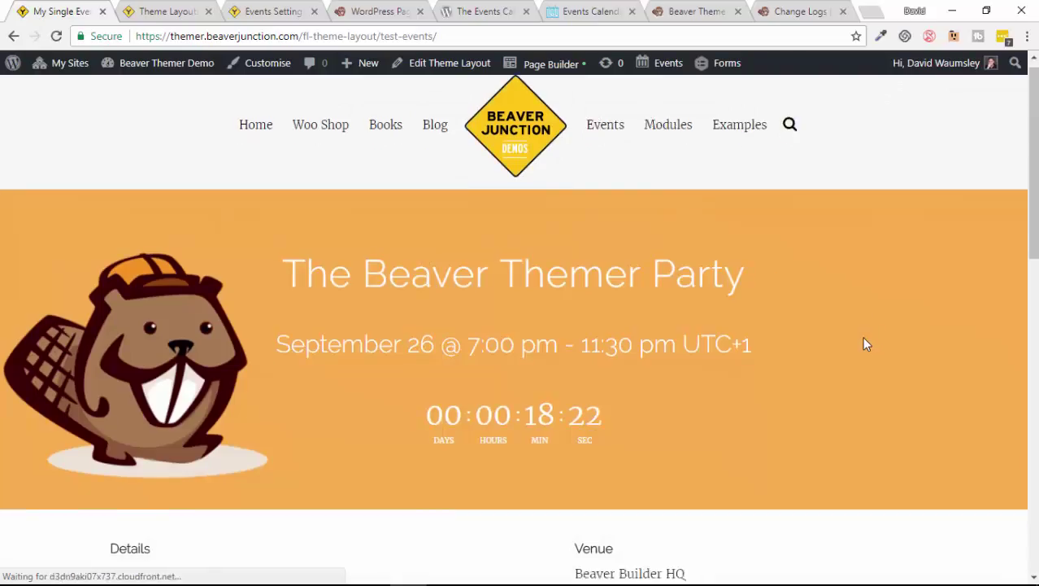
scroll(862, 336, "down", 5)
scroll(862, 347, "down", 1)
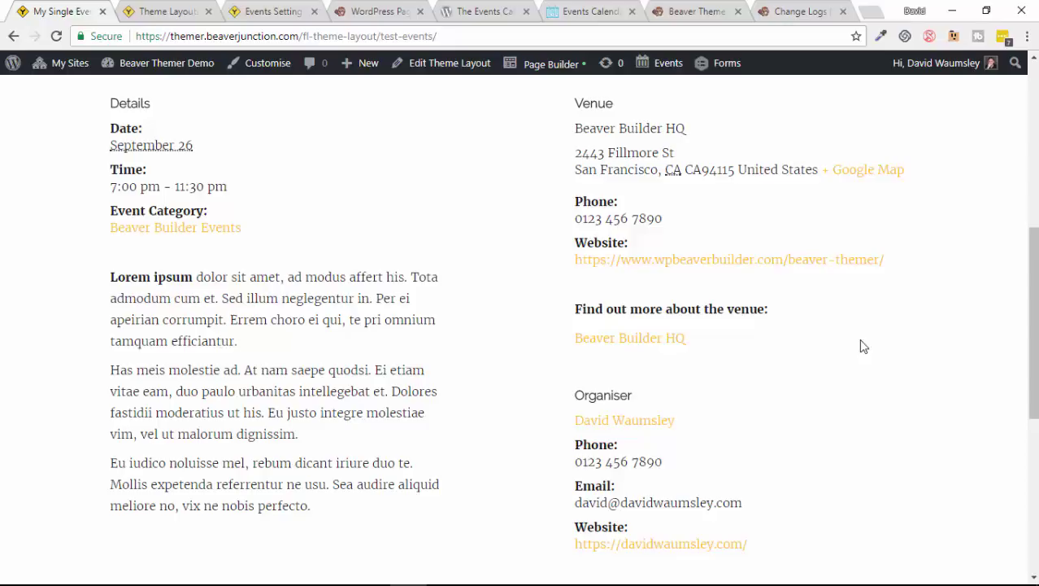
Step: Visit the Beaver Builder HQ venue page, then return to the single event page
left_click(634, 346)
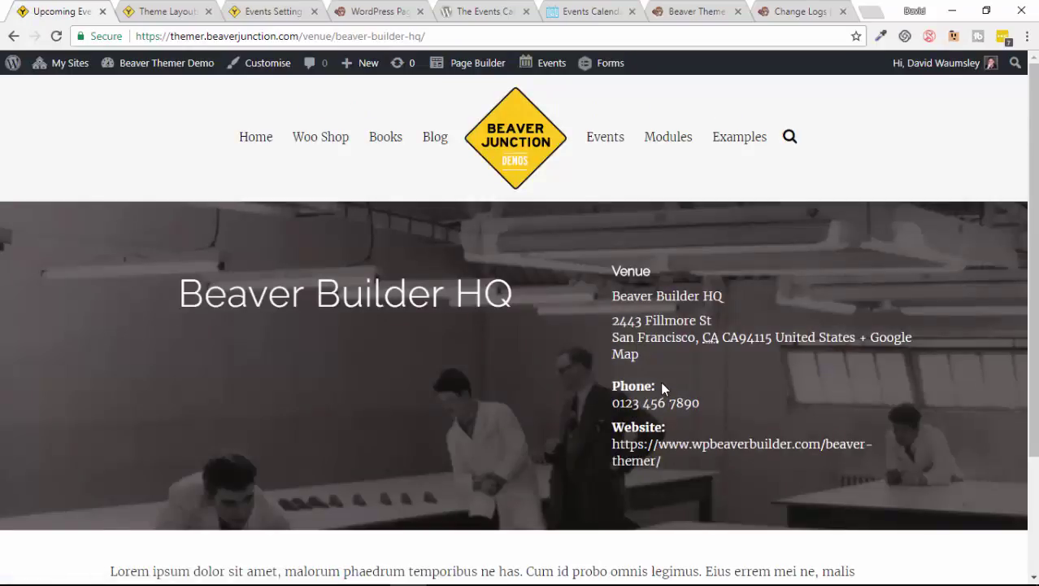
scroll(667, 389, "down", 3)
scroll(670, 390, "up", 3)
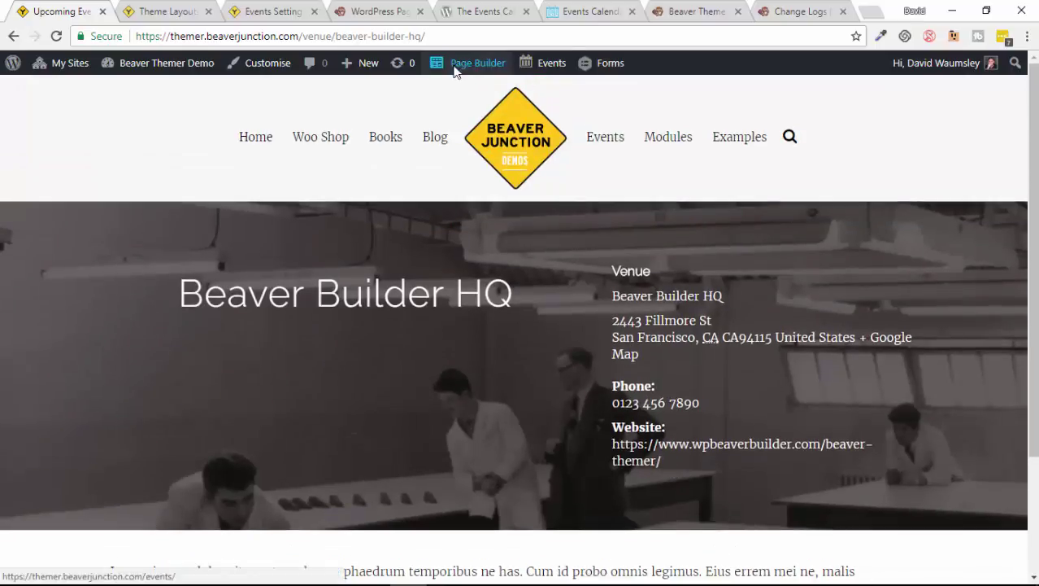
mouse_move(533, 72)
mouse_move(473, 74)
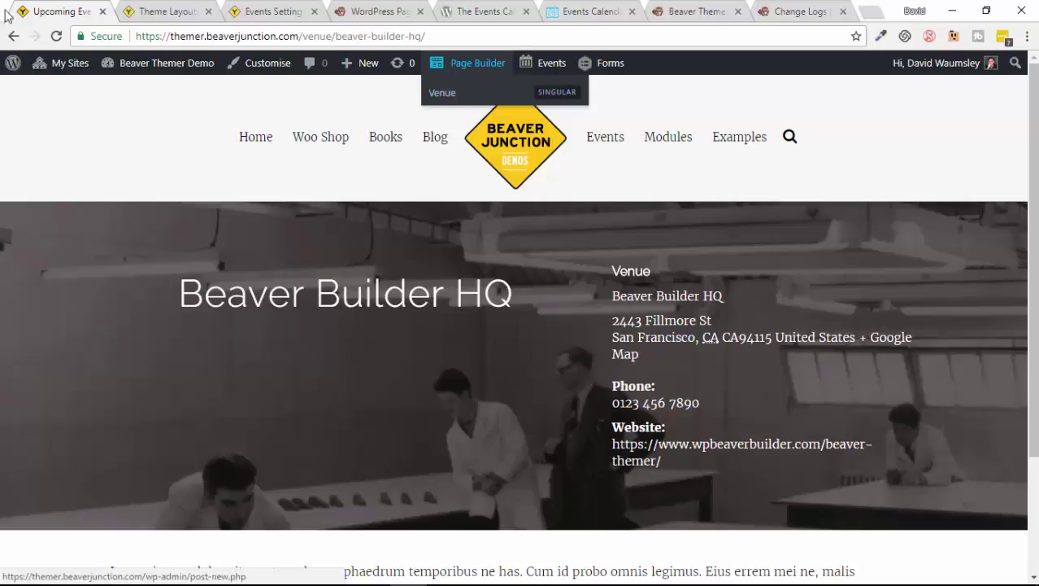
left_click(13, 36)
scroll(689, 419, "up", 3)
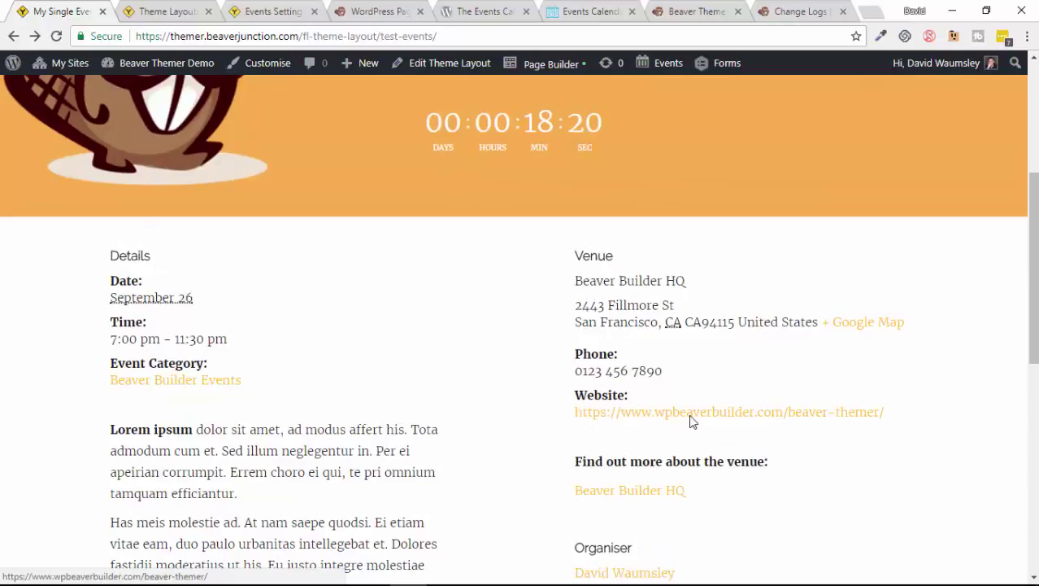
scroll(687, 423, "up", 2)
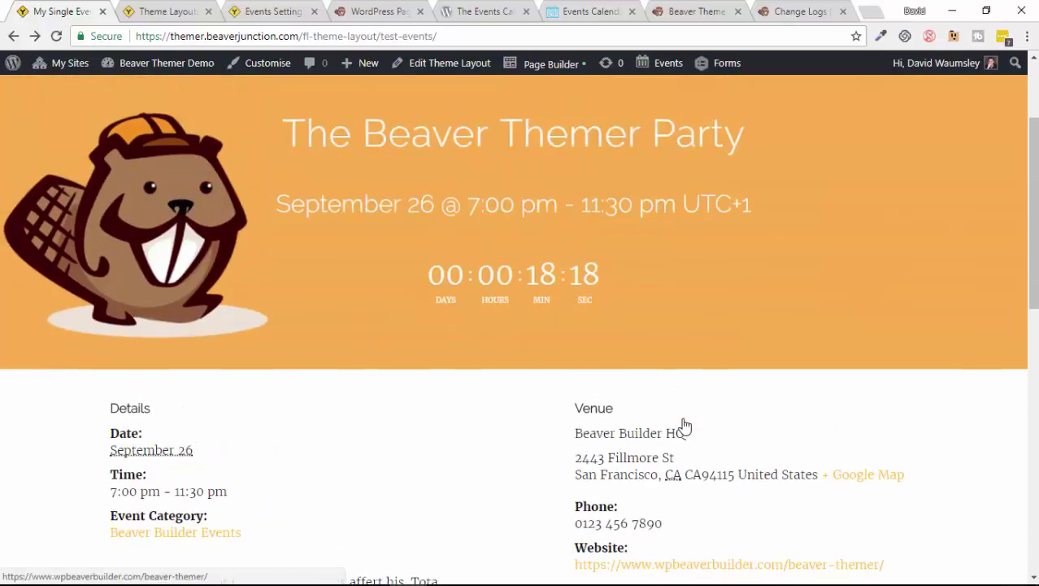
scroll(685, 424, "down", 3)
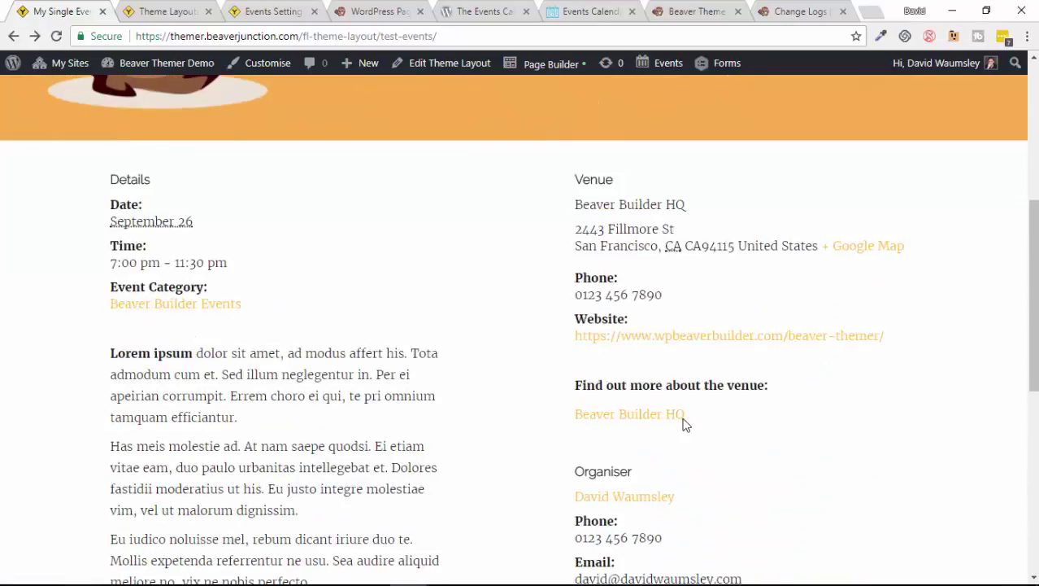
Step: Open the event organiser's page and review their photo, bio and contact details
left_click(619, 499)
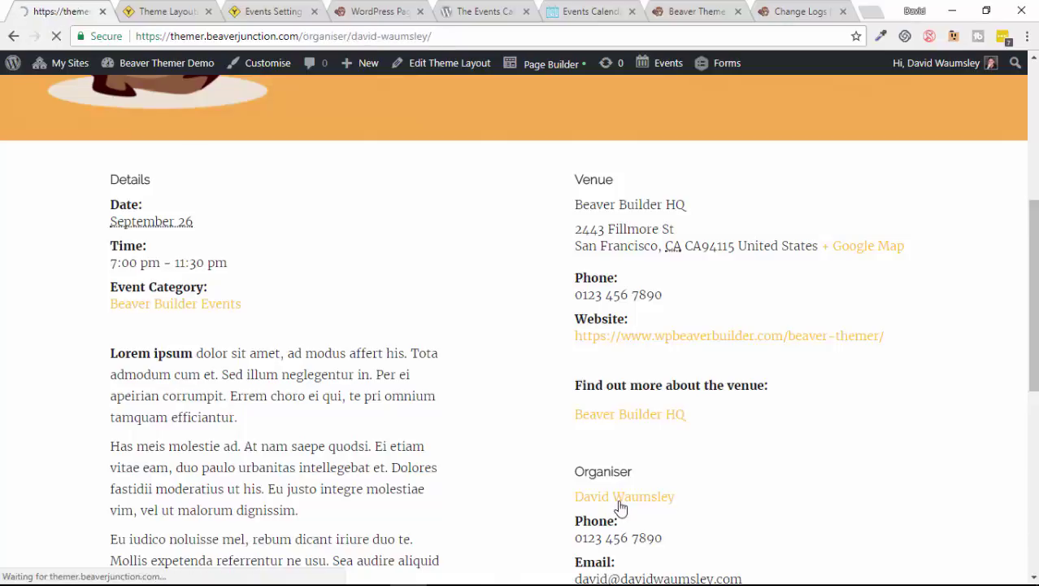
scroll(758, 400, "down", 1)
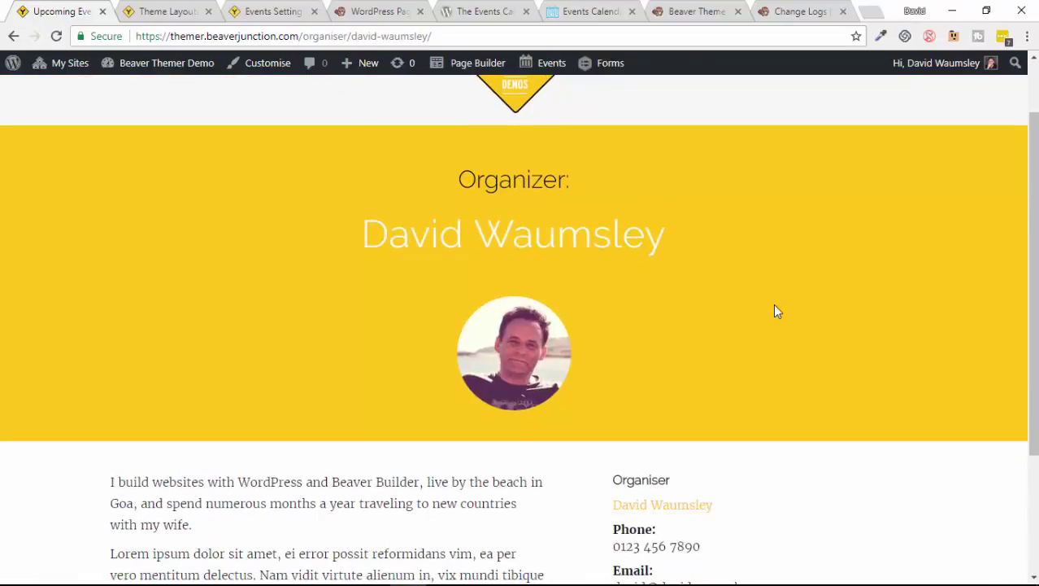
scroll(775, 312, "down", 2)
scroll(736, 424, "up", 3)
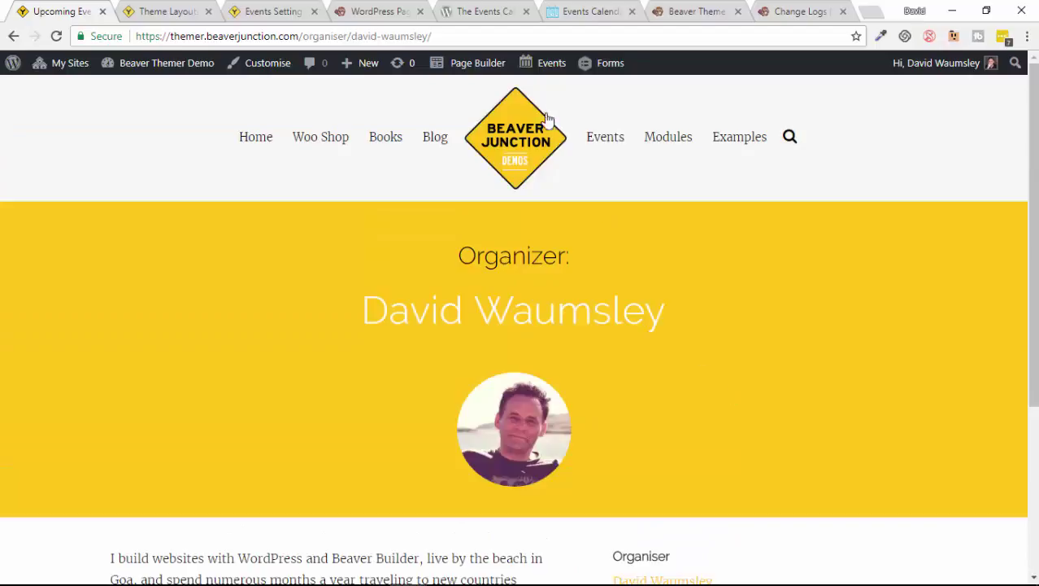
mouse_move(472, 67)
scroll(877, 365, "down", 3)
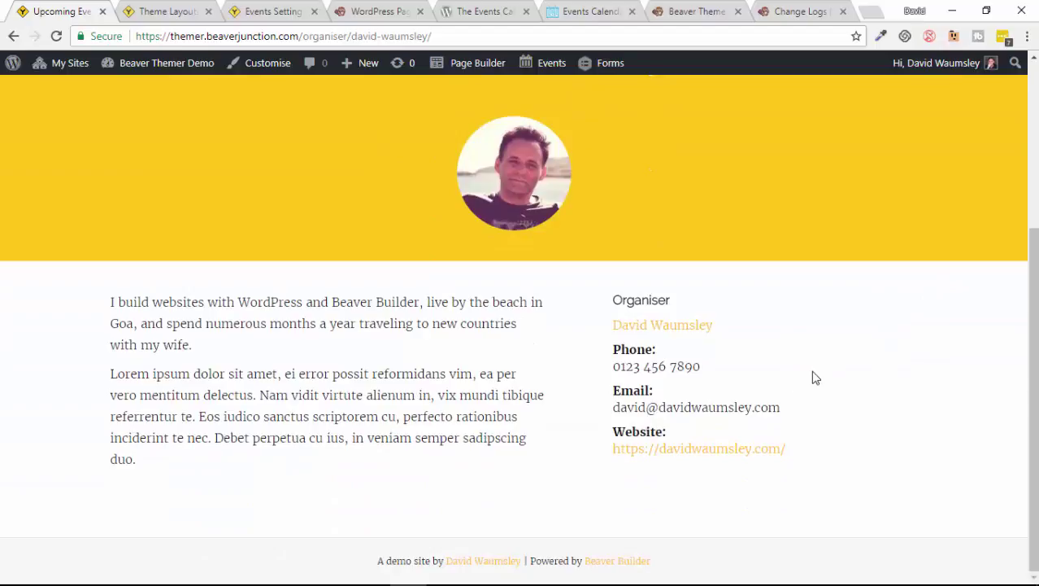
scroll(816, 378, "up", 3)
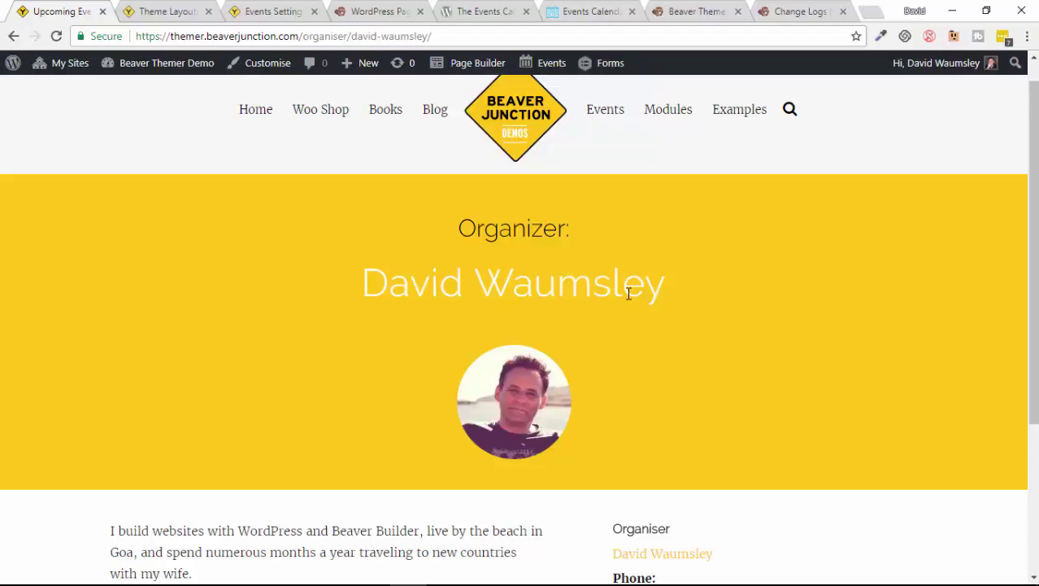
scroll(707, 344, "down", 2)
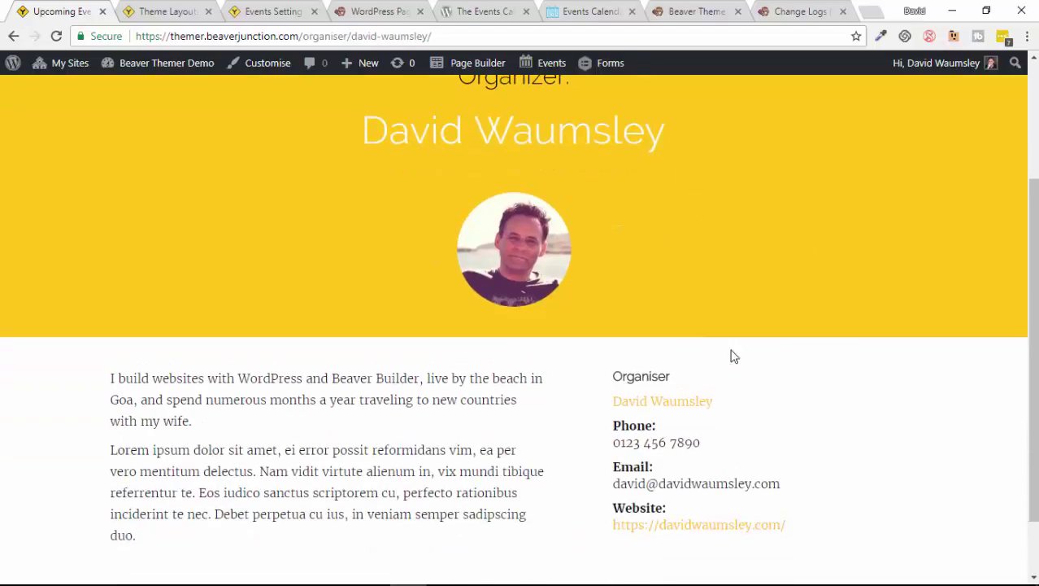
scroll(733, 353, "up", 2)
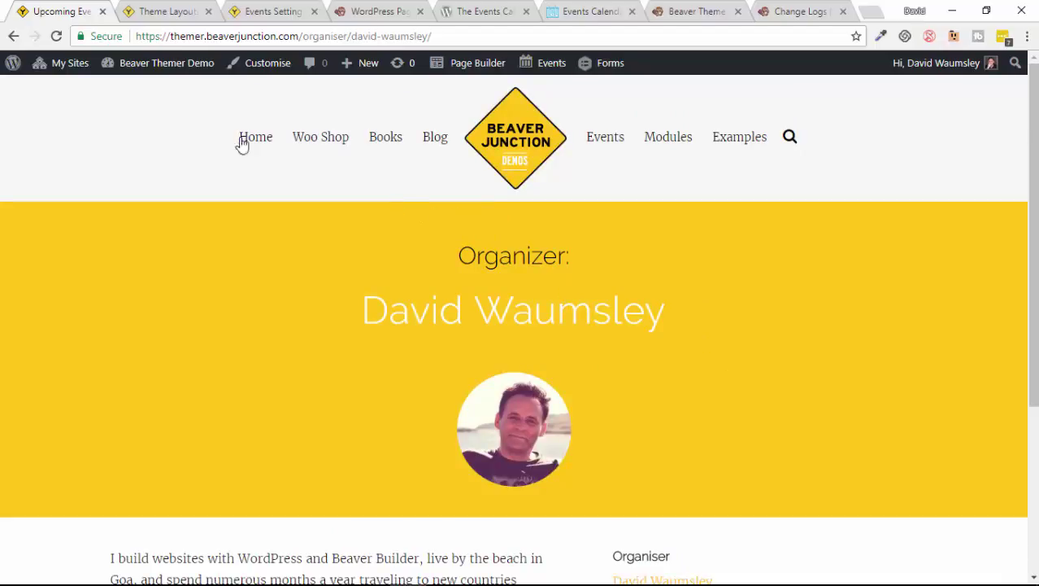
Step: Go to the Events month calendar and open The Beaver Themer Party on September 26
left_click(11, 36)
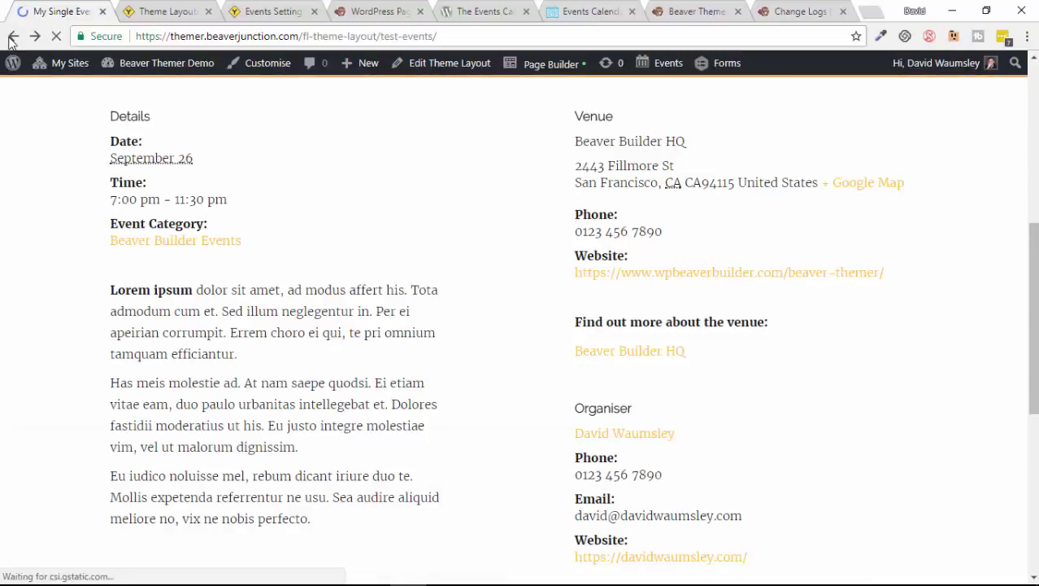
scroll(452, 358, "up", 5)
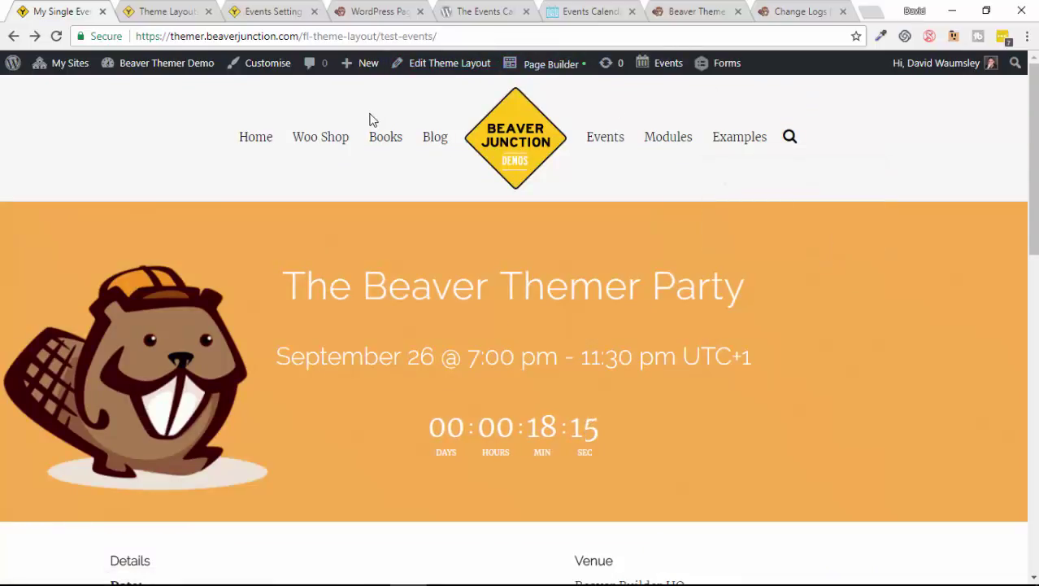
left_click(615, 140)
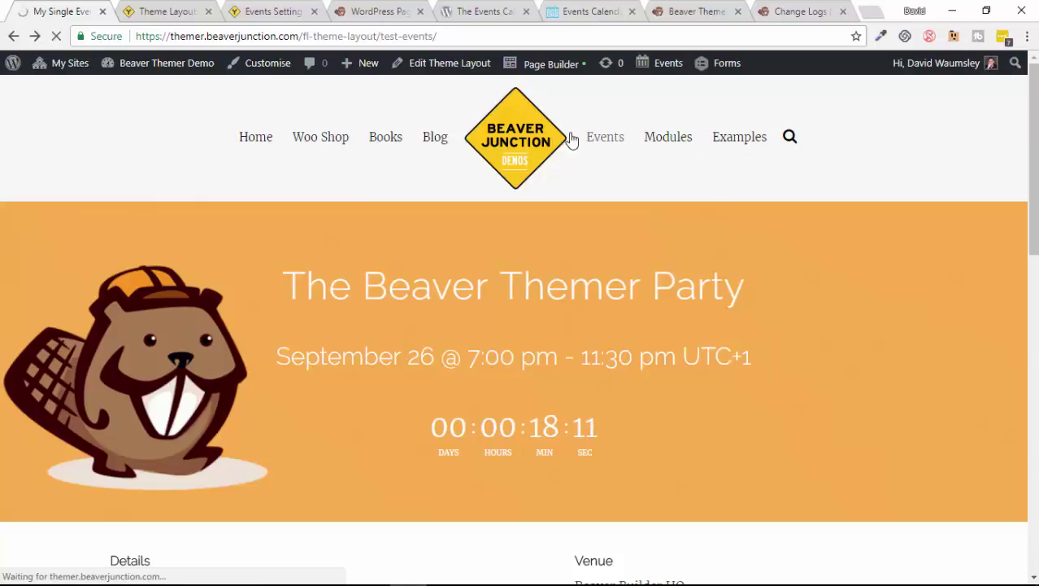
scroll(583, 294, "down", 1)
scroll(582, 294, "down", 10)
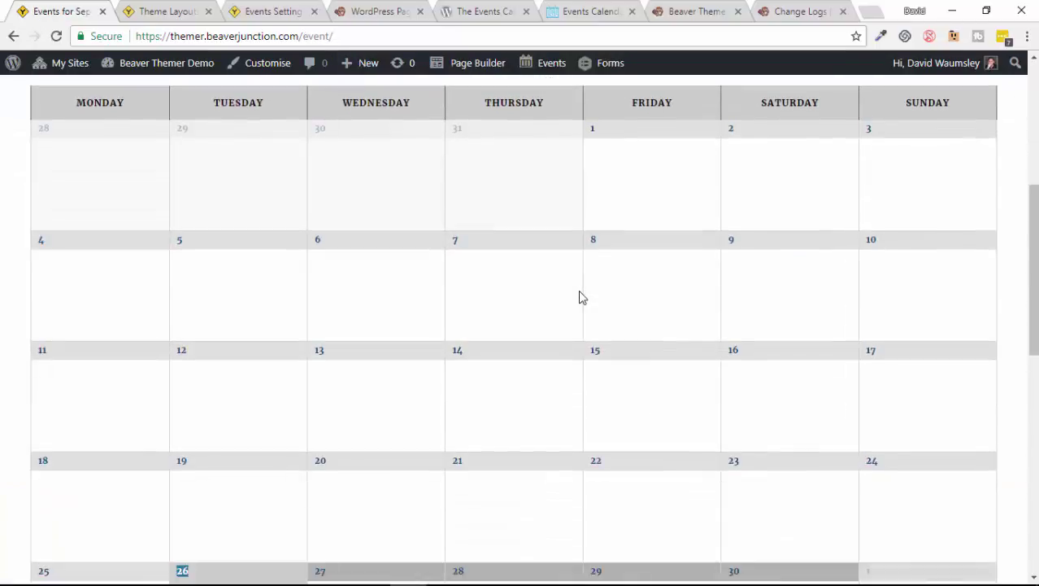
mouse_move(241, 147)
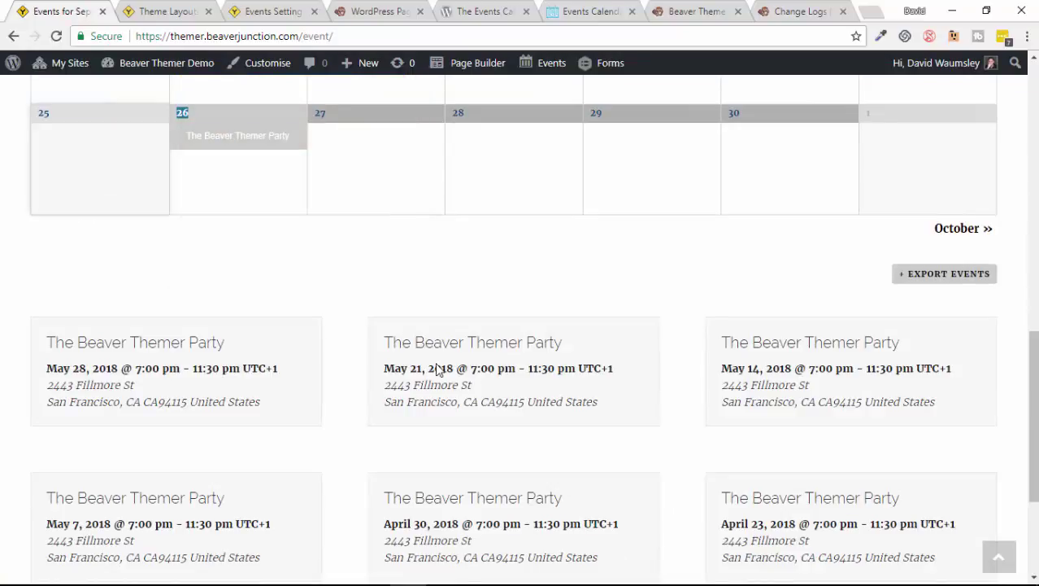
scroll(348, 375, "up", 2)
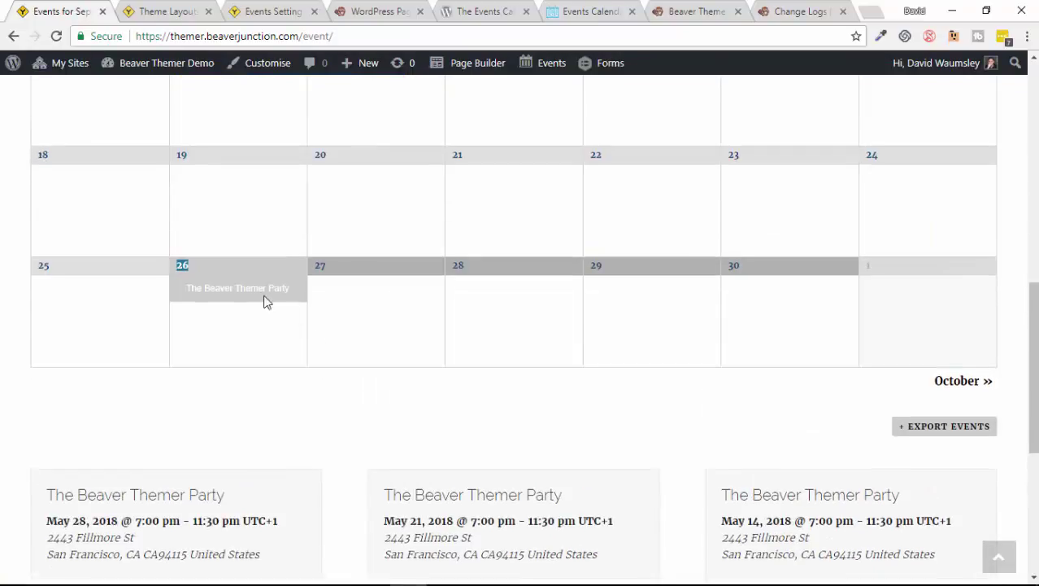
mouse_move(252, 291)
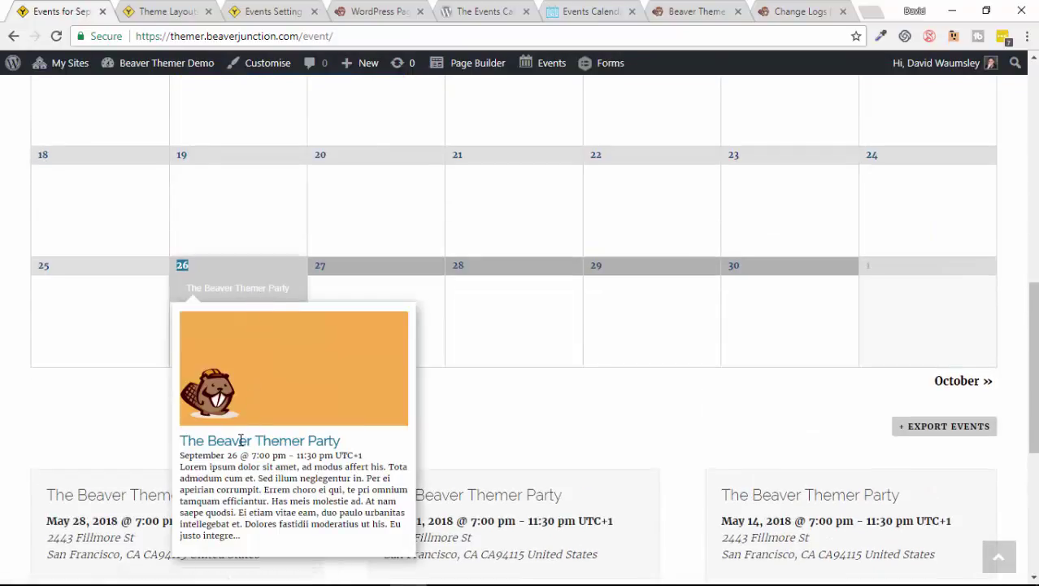
left_click(230, 291)
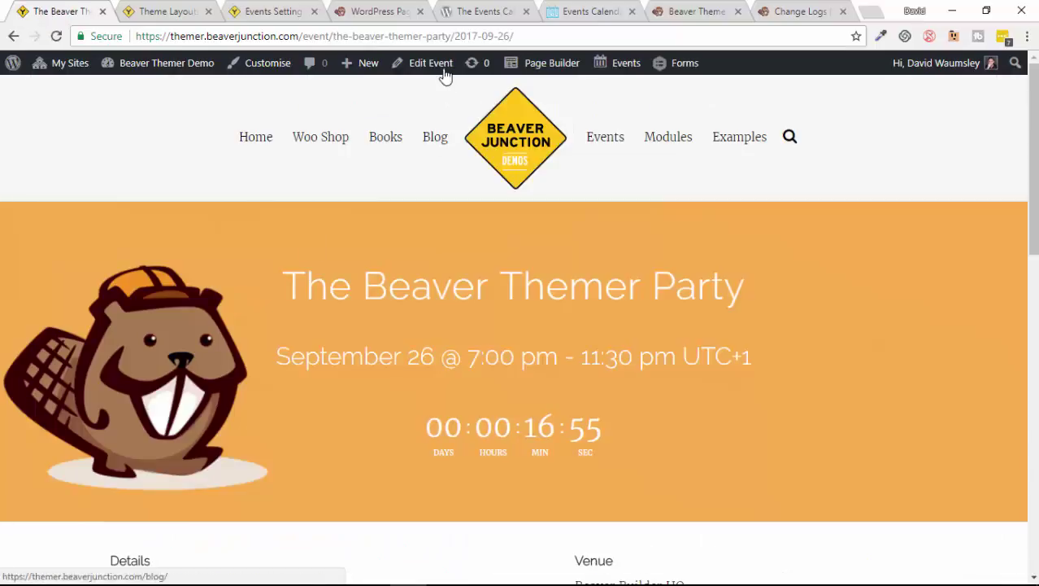
Step: Open The Beaver Themer Party in the admin Edit Event screen
left_click(439, 71)
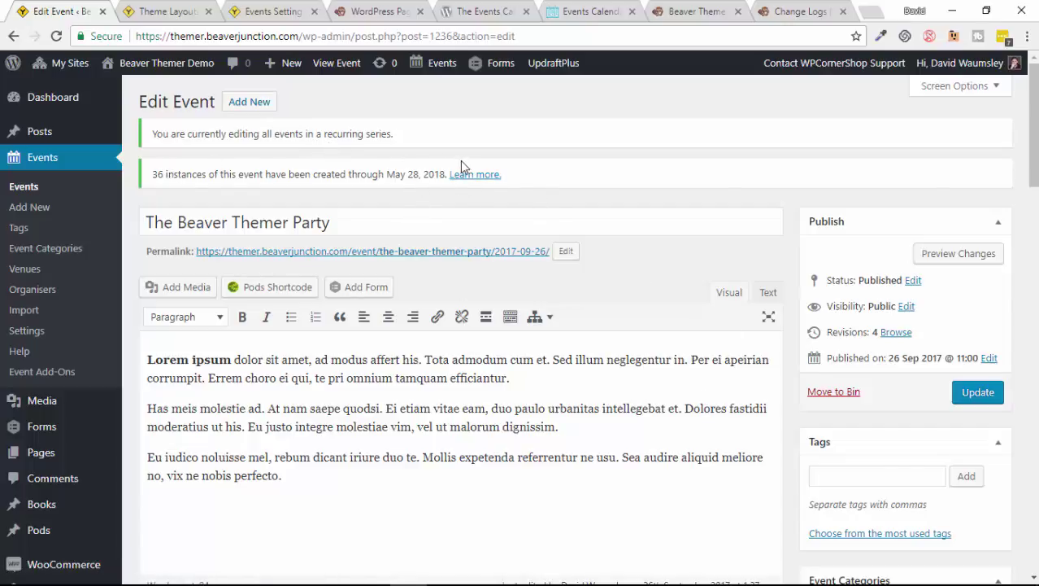
scroll(564, 348, "down", 4)
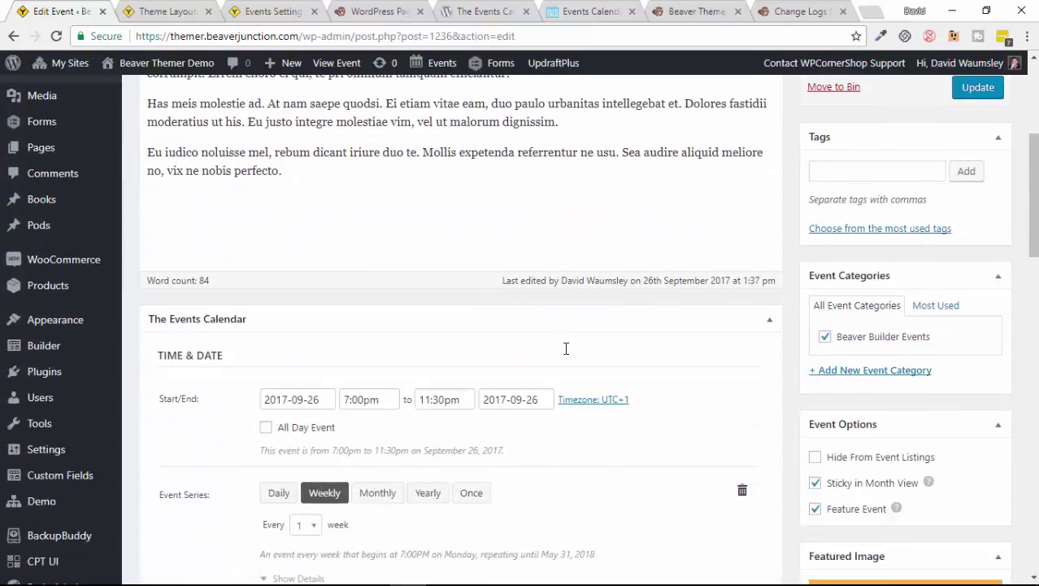
scroll(570, 352, "up", 3)
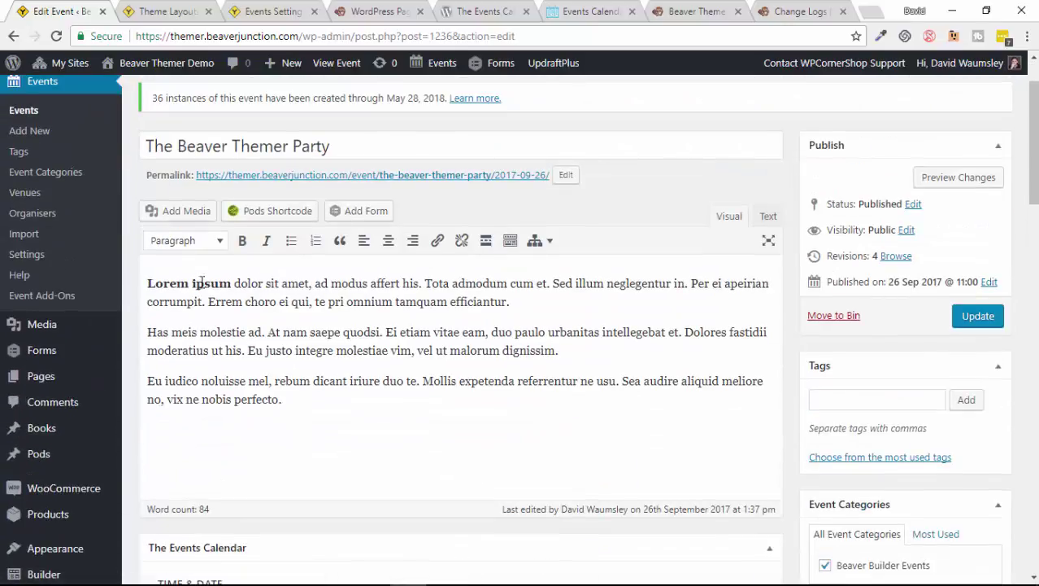
left_click_drag(202, 282, 615, 409)
Step: Review the event's weekly recurring series, venue and organiser settings in the meta box
scroll(612, 408, "down", 2)
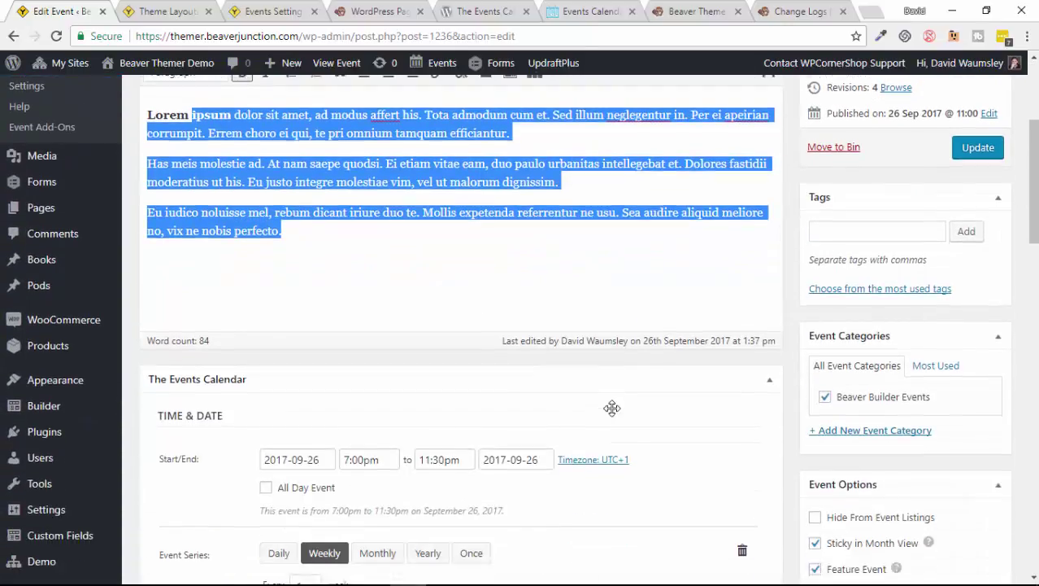
scroll(611, 407, "down", 2)
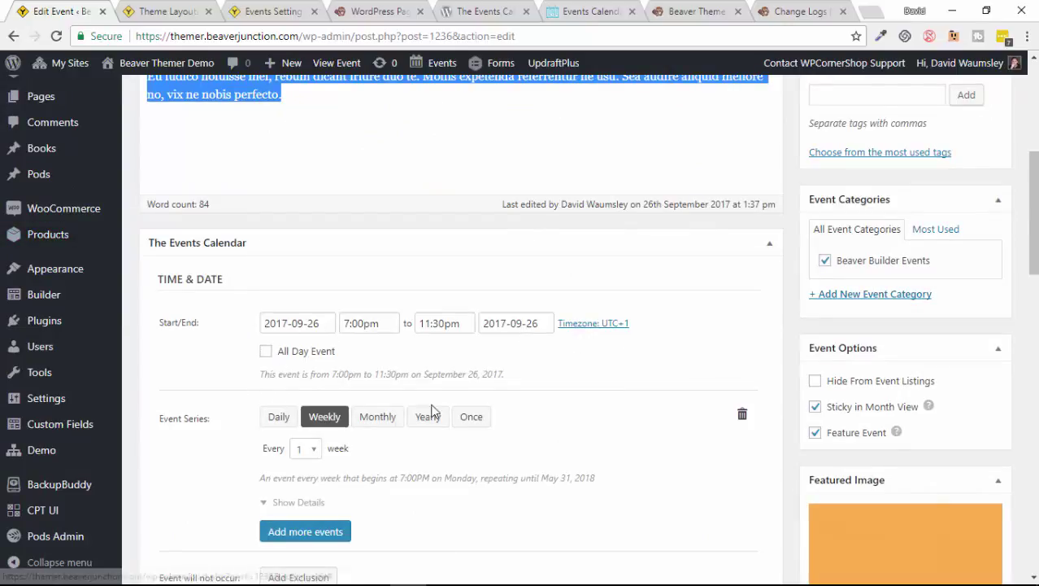
scroll(432, 413, "down", 1)
scroll(539, 407, "down", 1)
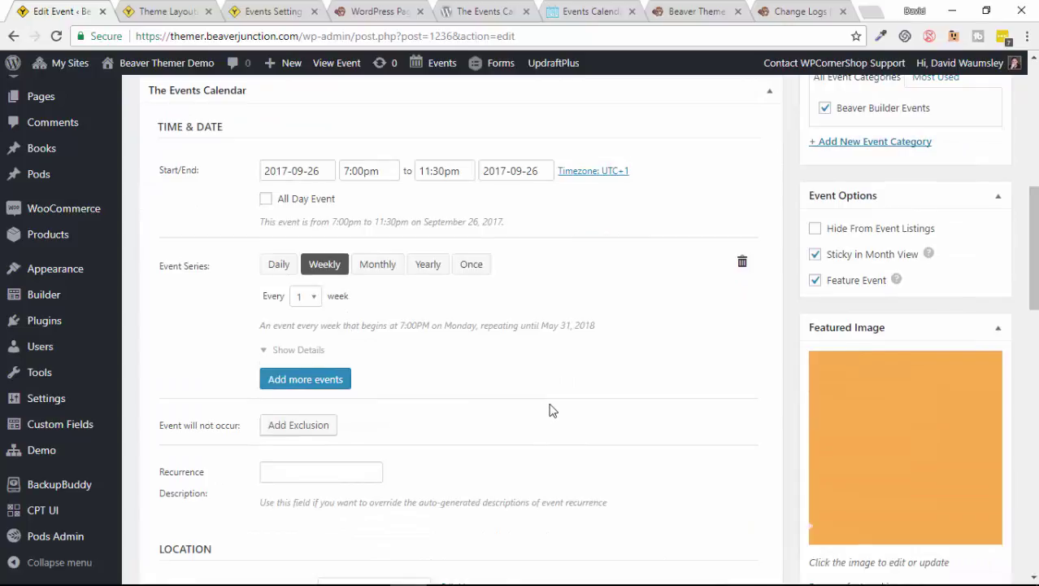
scroll(549, 410, "down", 1)
scroll(550, 395, "down", 2)
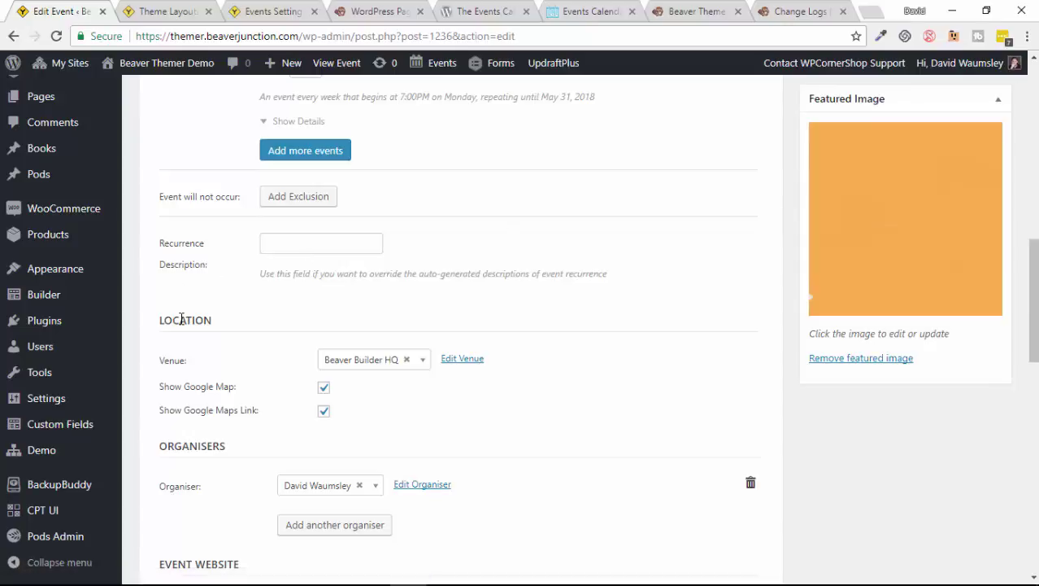
scroll(590, 391, "down", 1)
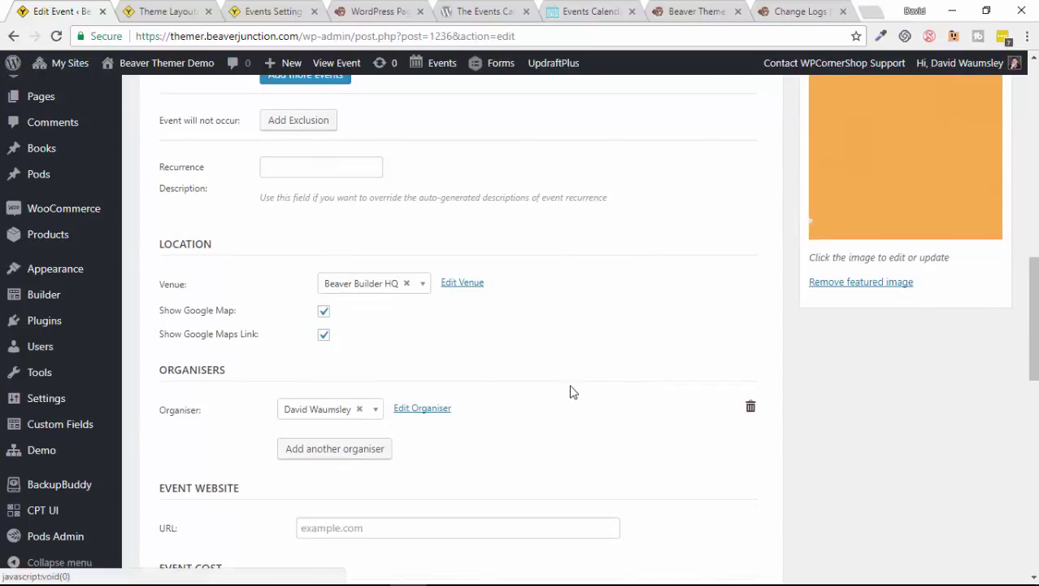
scroll(602, 391, "down", 1)
scroll(634, 392, "down", 1)
scroll(641, 265, "down", 2)
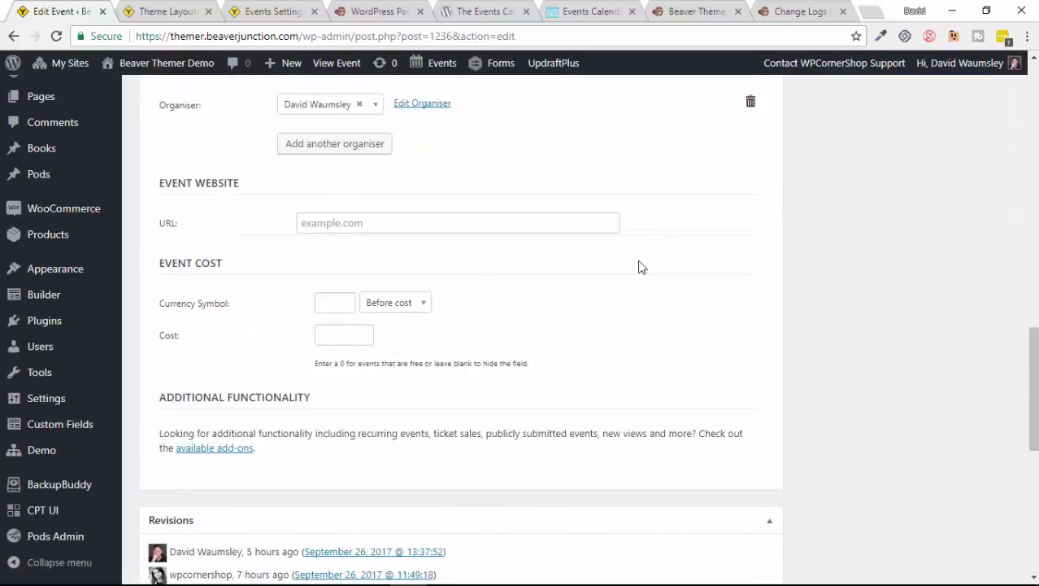
scroll(640, 266, "down", 2)
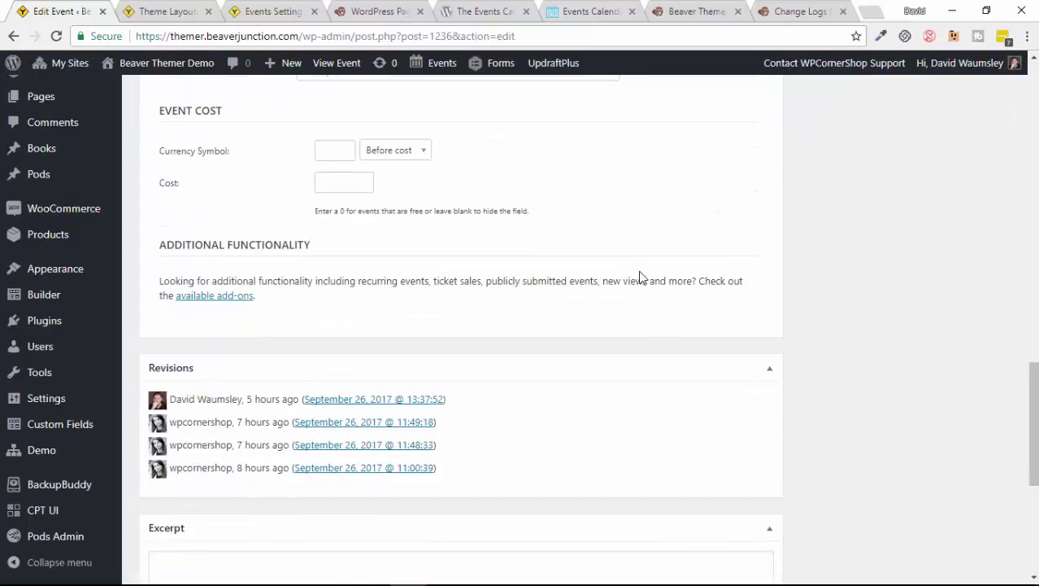
scroll(640, 278, "up", 10)
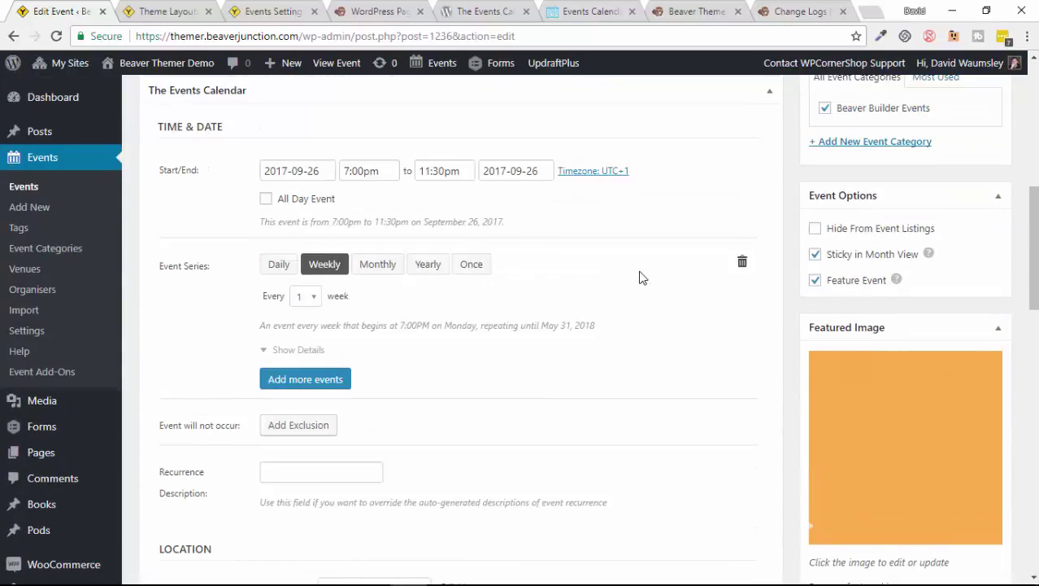
scroll(640, 278, "up", 4)
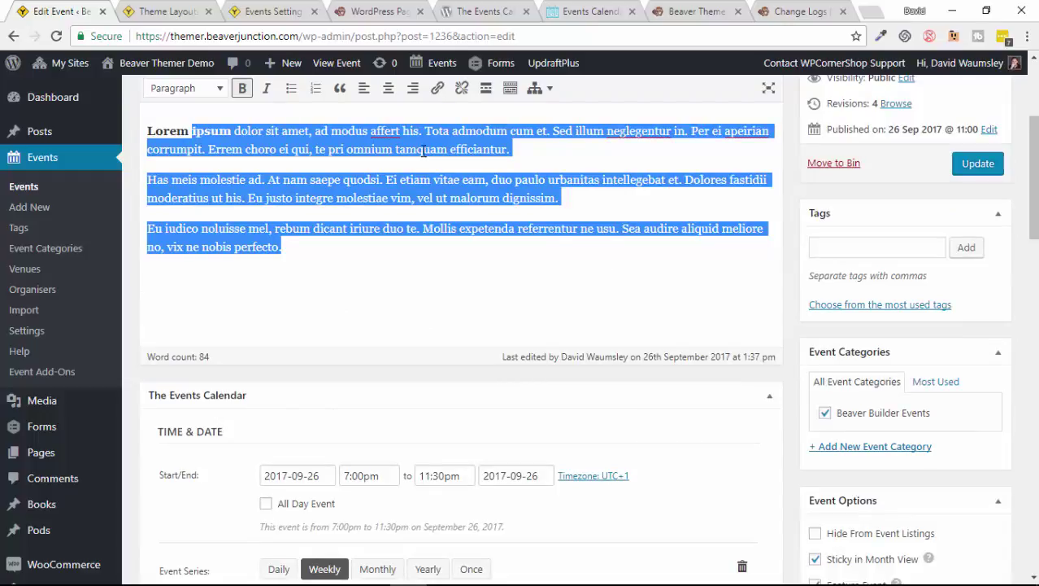
Step: Check the Events Calendar integration docs, then visit the Beaver Themer Demo home page
left_click(374, 13)
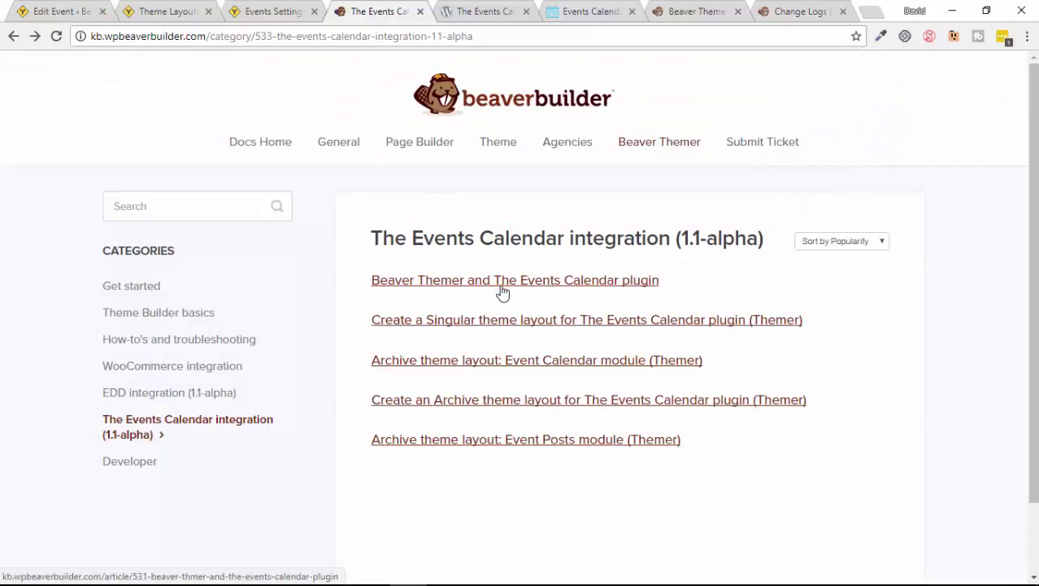
left_click(80, 16)
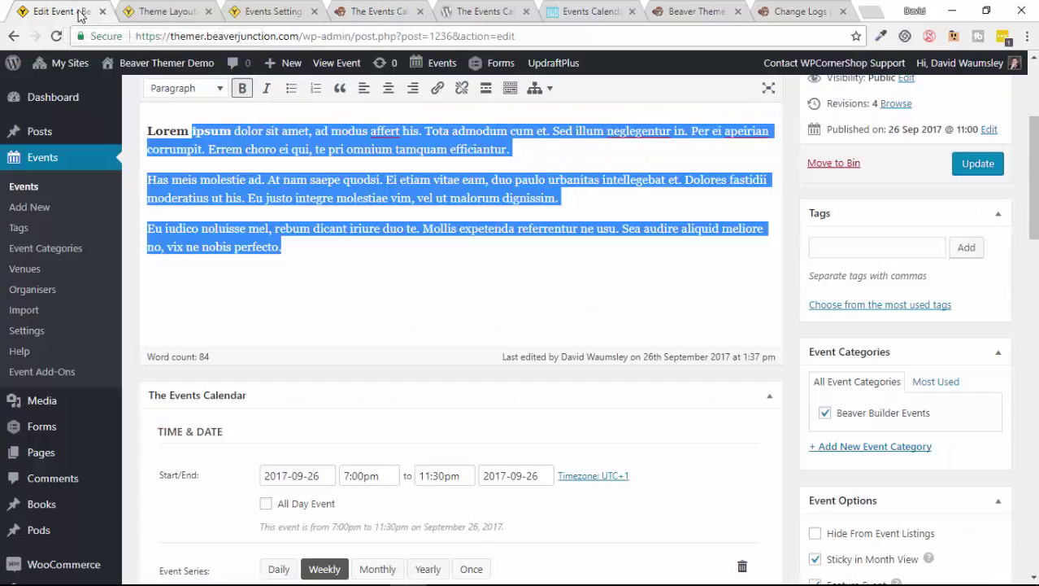
left_click(151, 69)
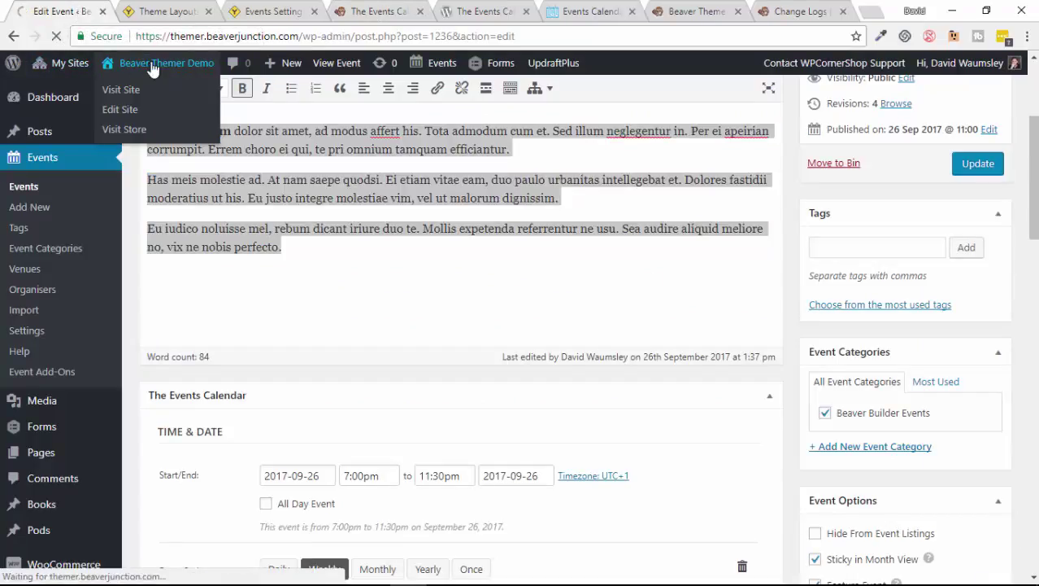